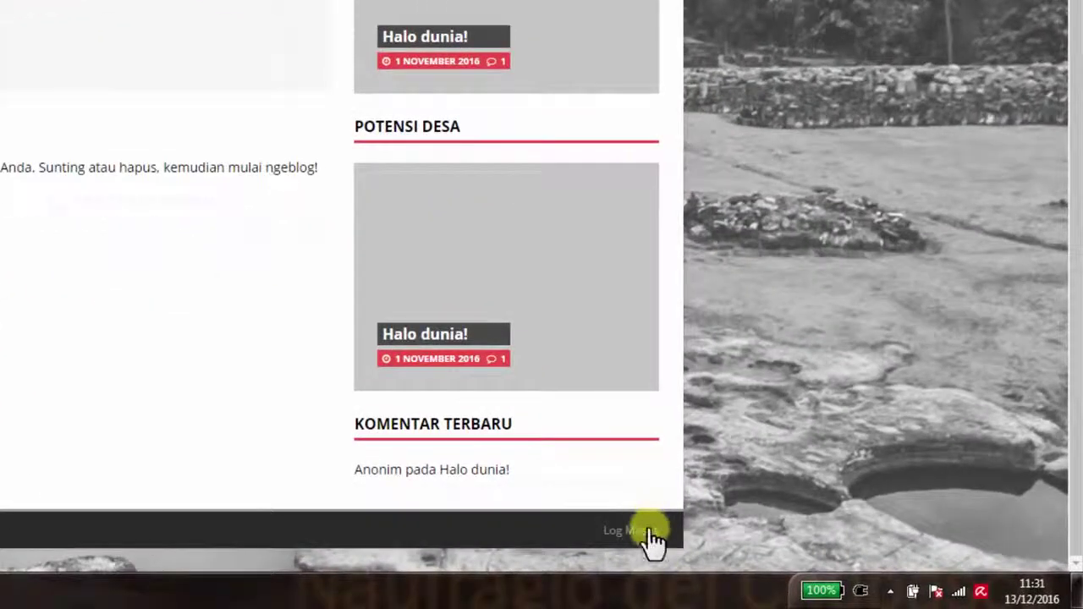
Log in to the site's admin area with the account's username, password and captcha answer 15
click(729, 549)
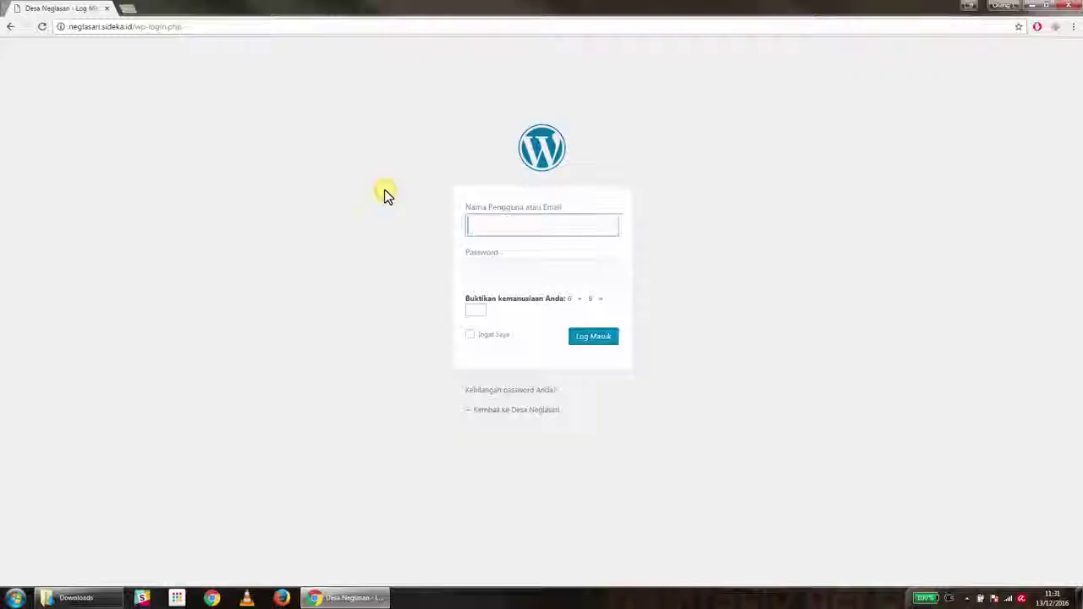
click(510, 224)
key(Tab)
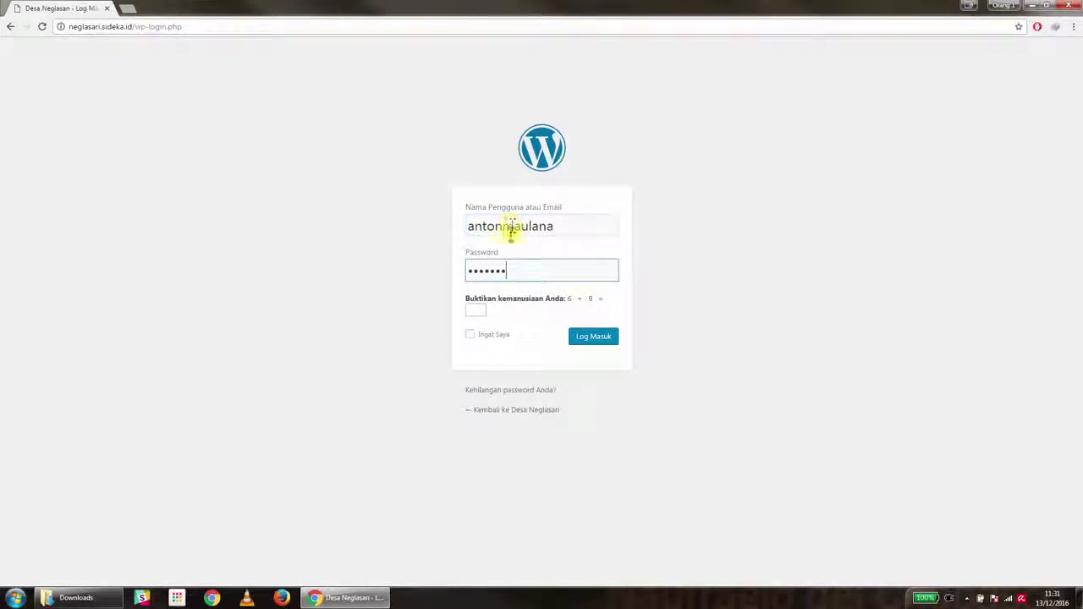
click(480, 309)
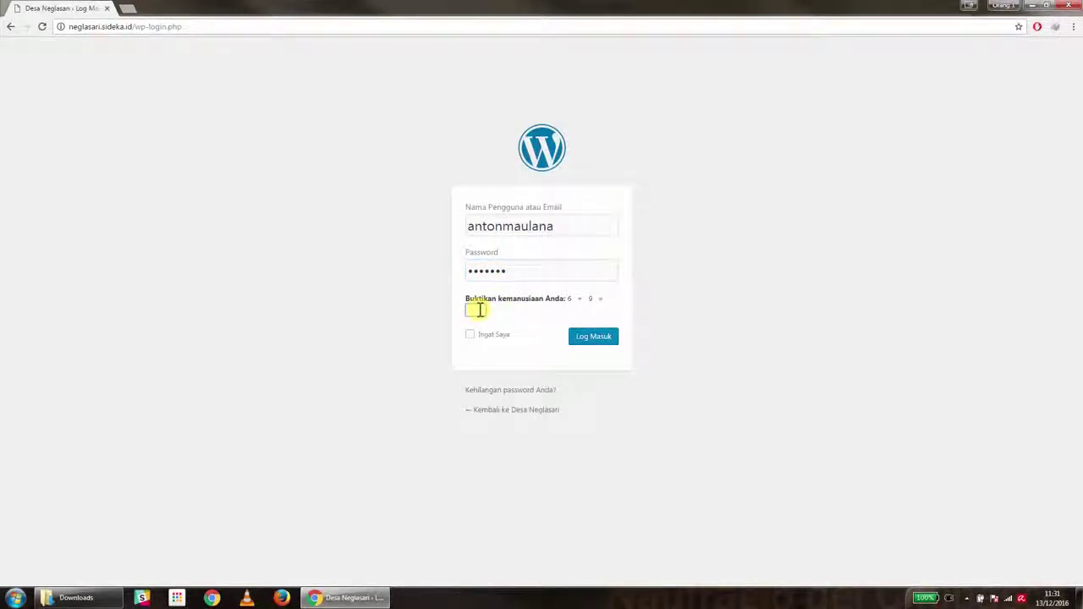
text(15)
click(601, 338)
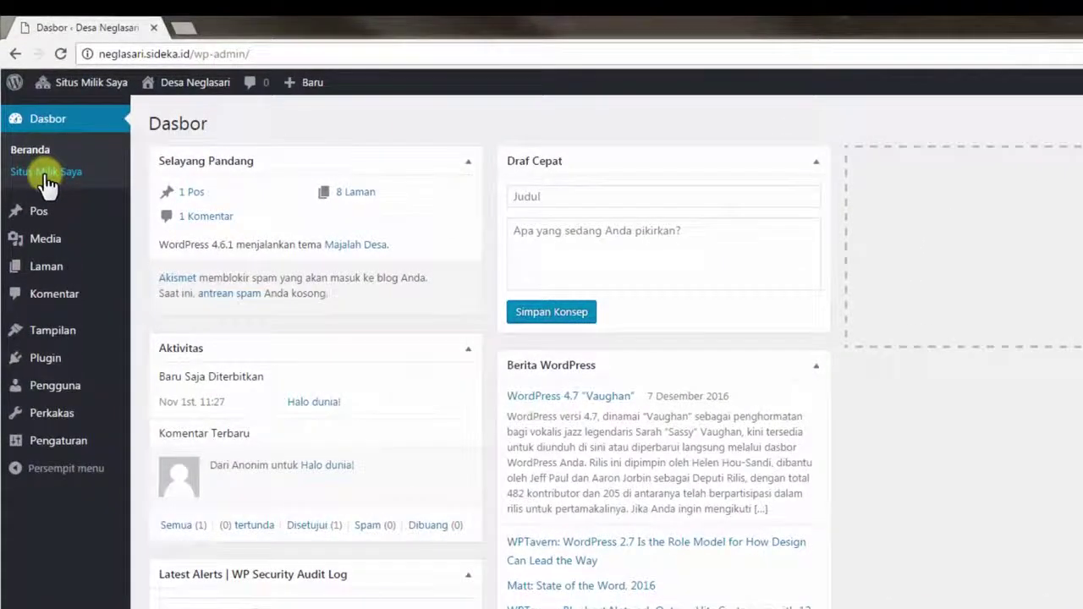
Create a new post titled 'pembuatan jalan desa neglasari'
mouse_move(42, 218)
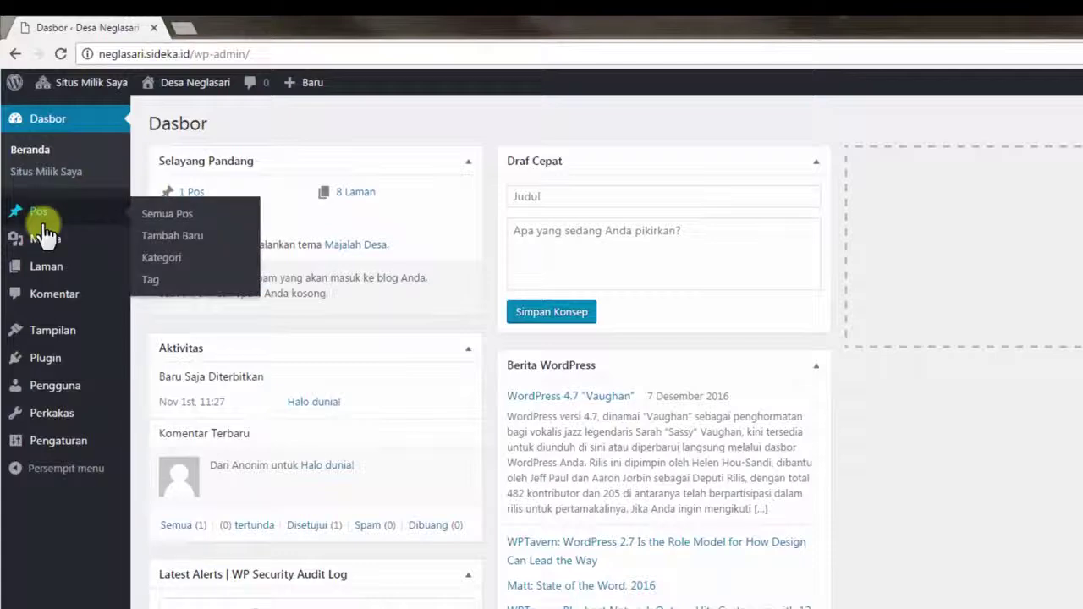
click(161, 236)
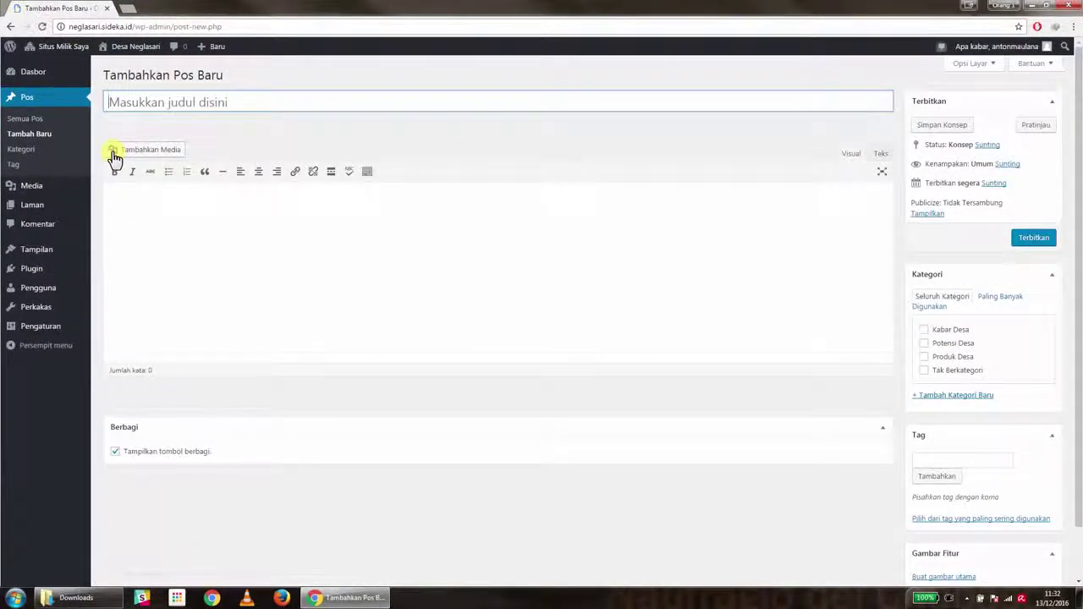
click(140, 102)
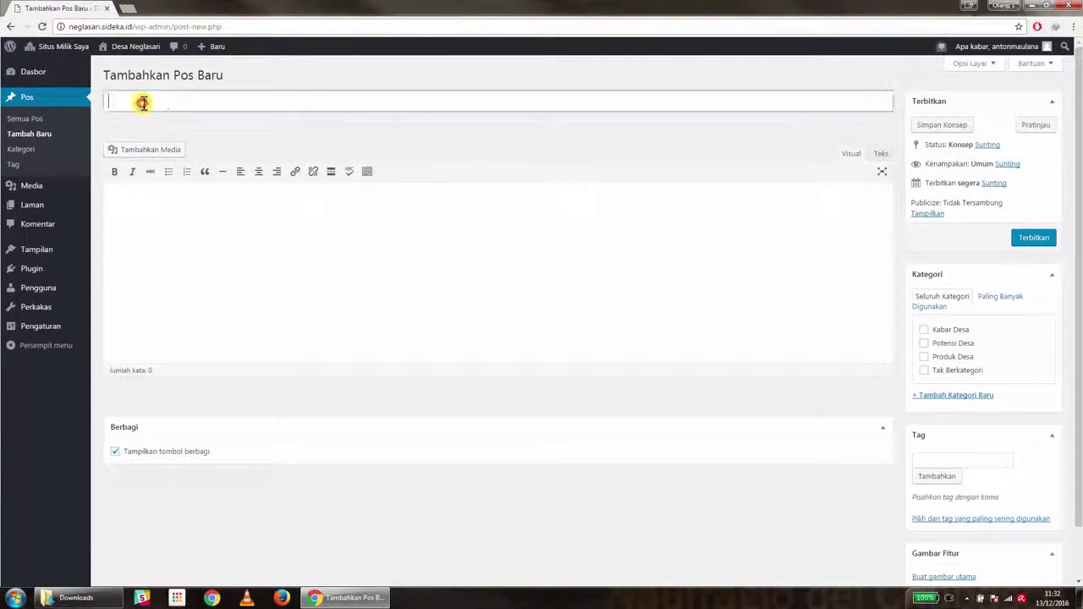
text(pemb)
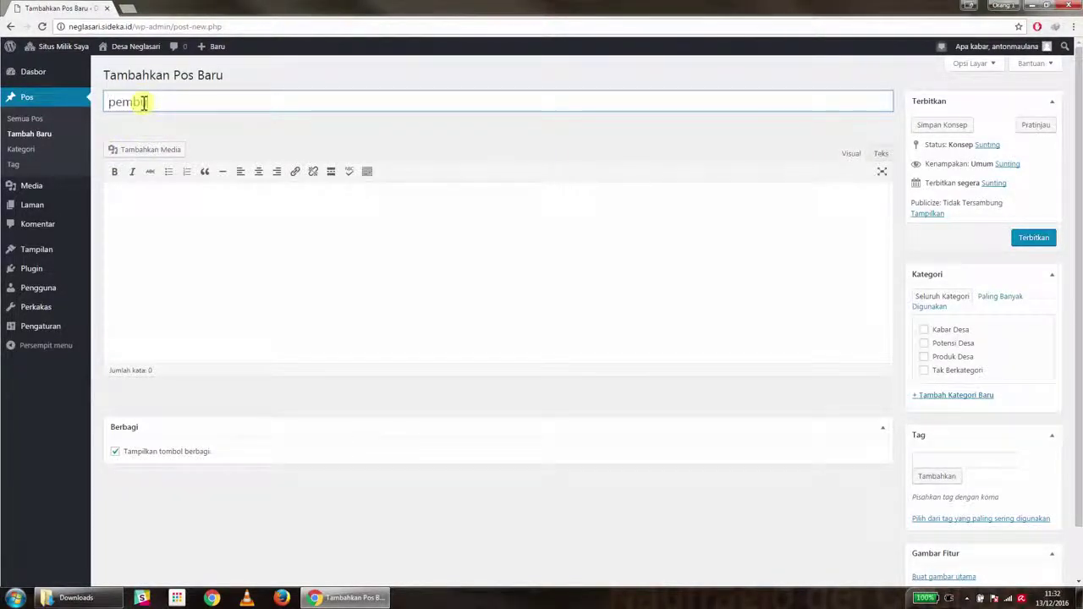
text(uatan jalan desa neglasa)
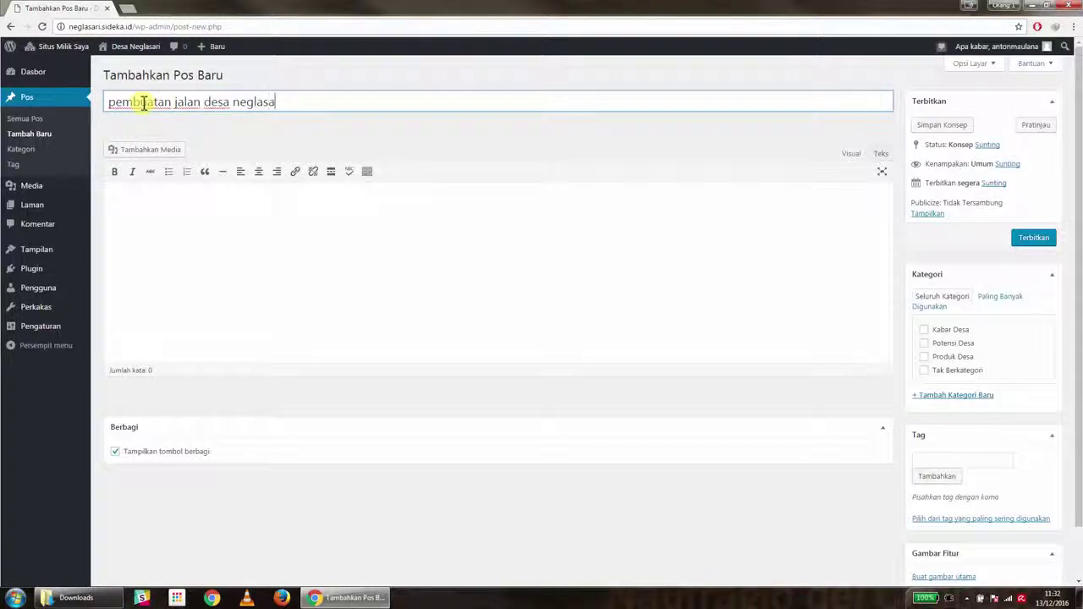
text(ri)
click(204, 216)
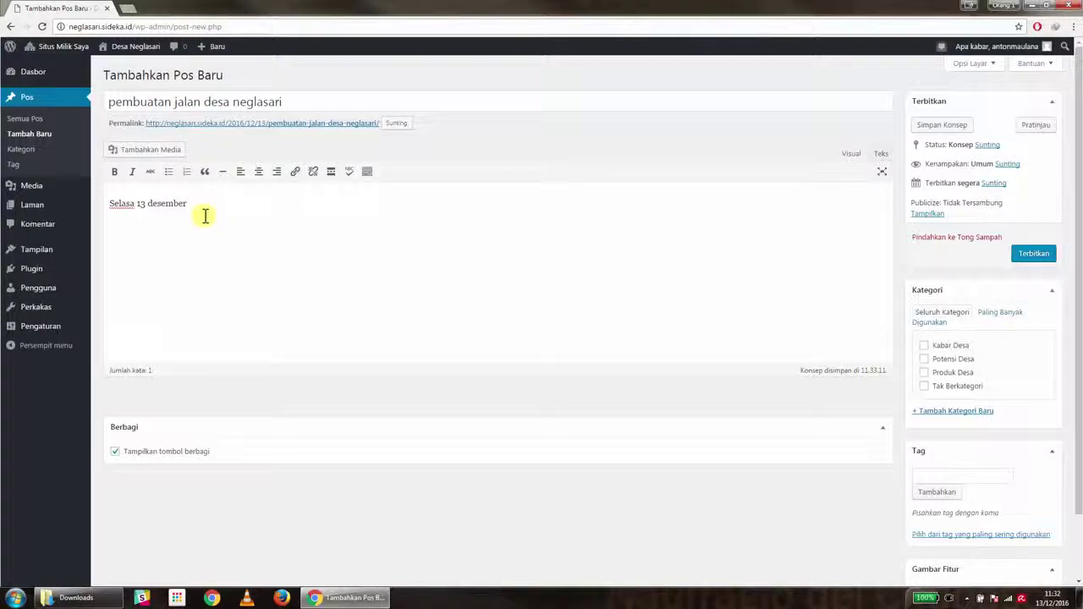
Make the opening date 'Selasa 13 desember 2016' bold italic and add a plain dash after it
text(16)
drag(210, 203, 111, 200)
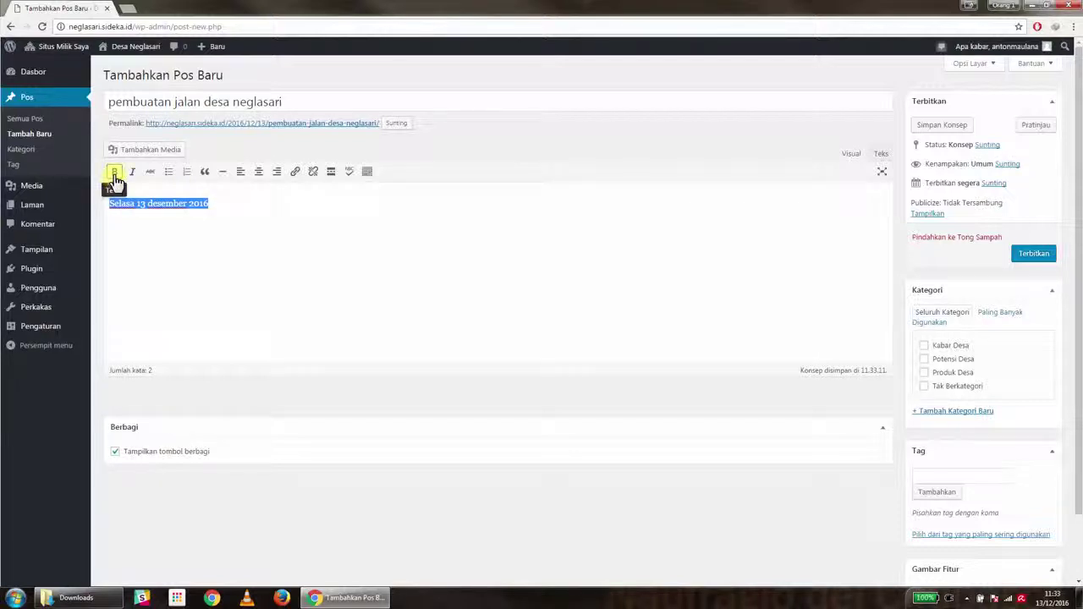
click(115, 176)
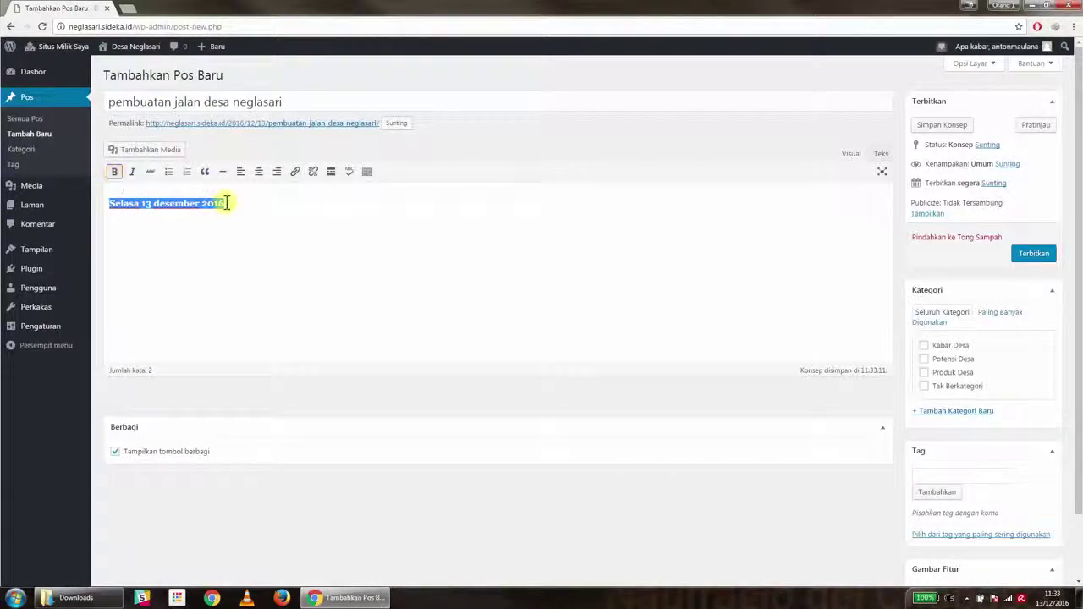
drag(229, 203, 108, 200)
click(133, 177)
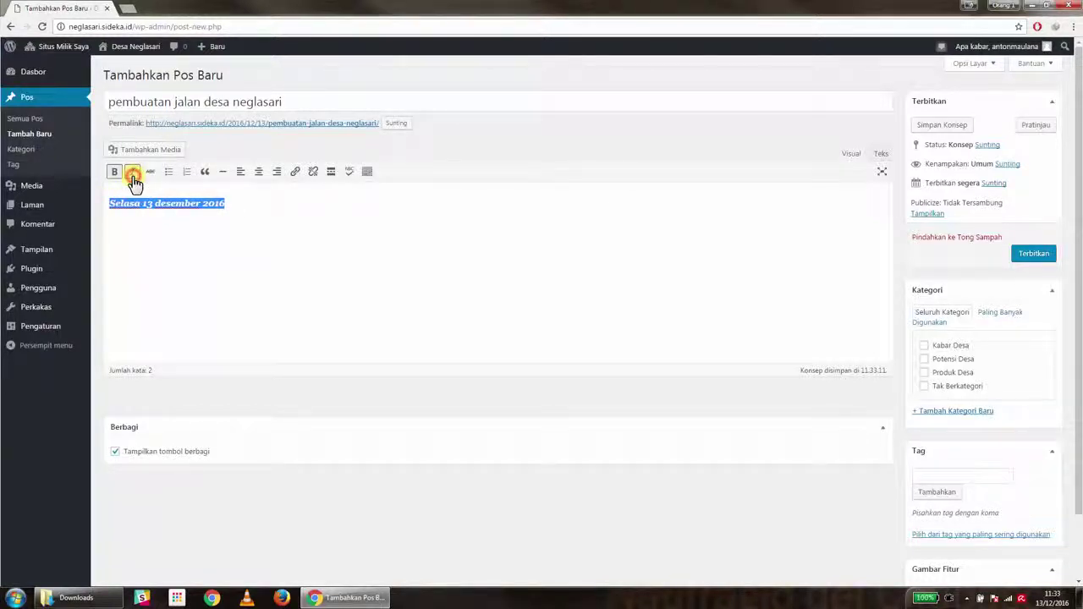
click(241, 206)
text(-)
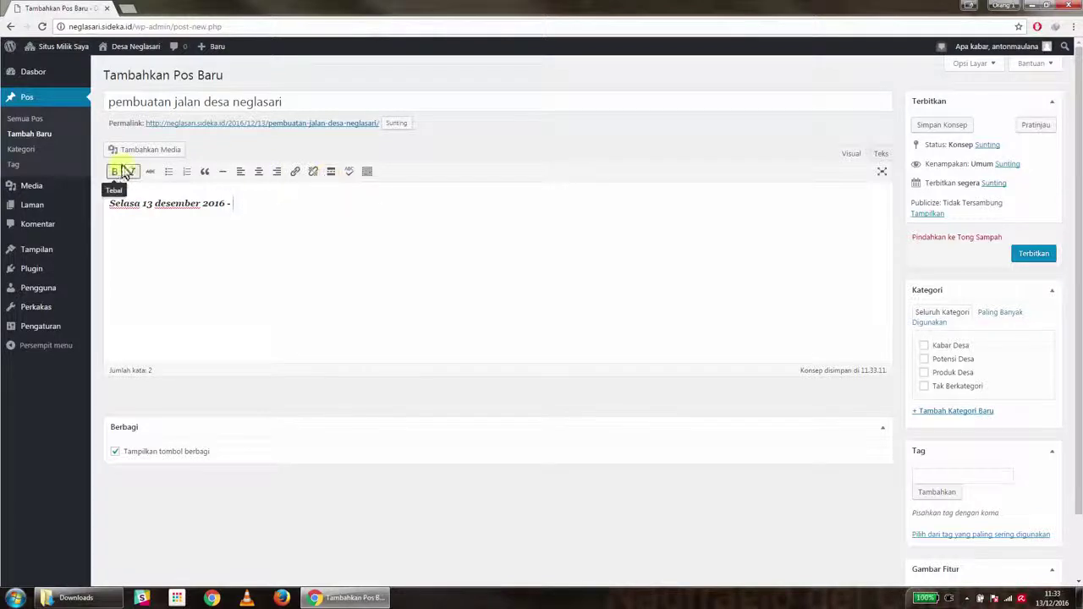
click(128, 171)
click(234, 204)
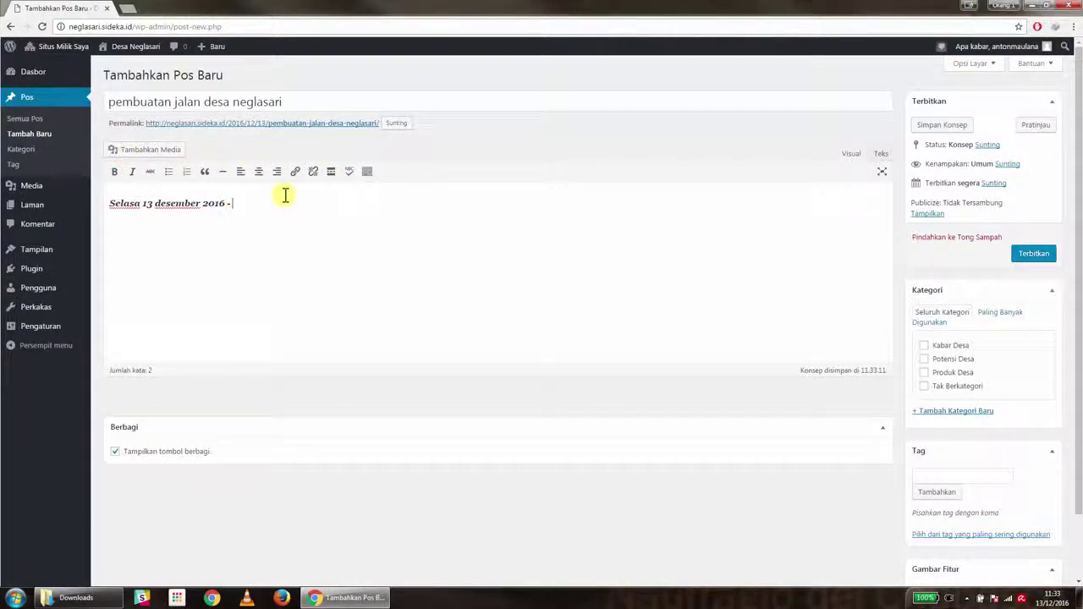
Write the gotong royong sentence ending 'berikut adalah foto-foto kegiatannya:' and start a new paragraph
text(pembuatan jalan neglasari)
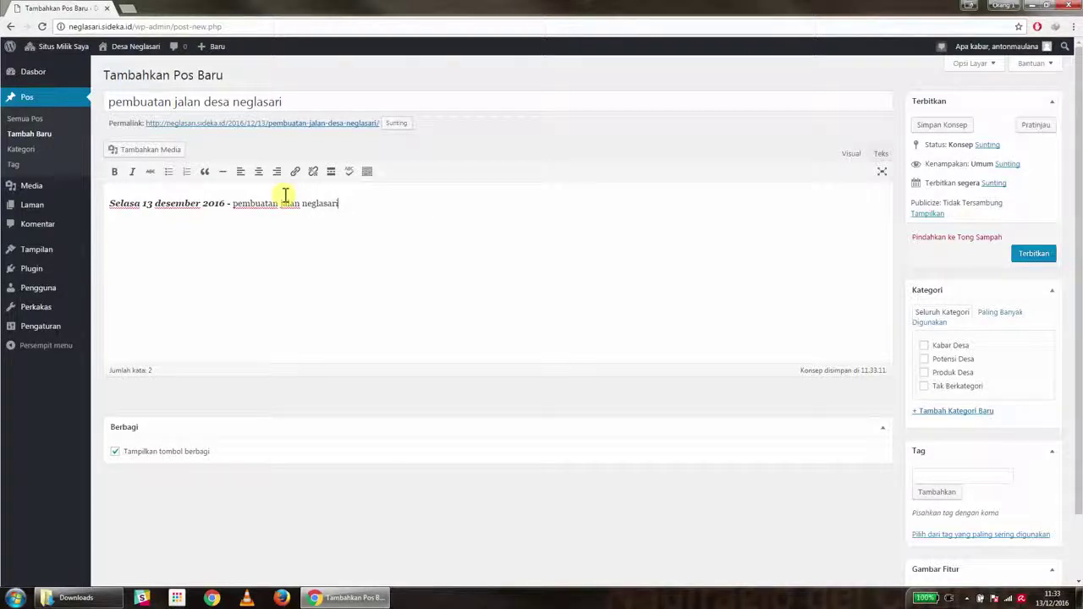
text((ilakukan se)
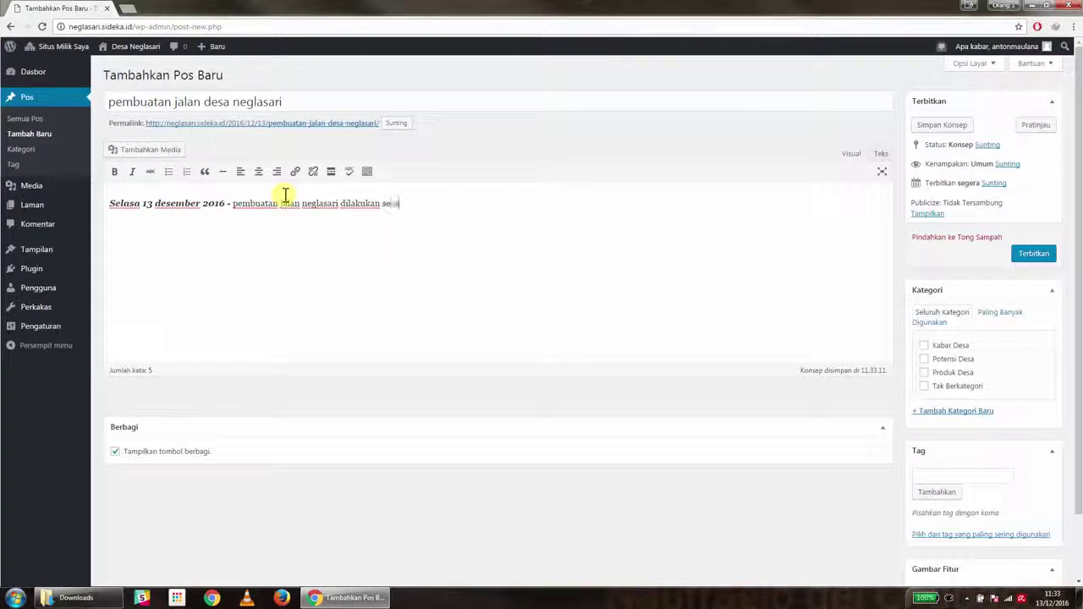
text(cara gotong royong oleh masyarakat)
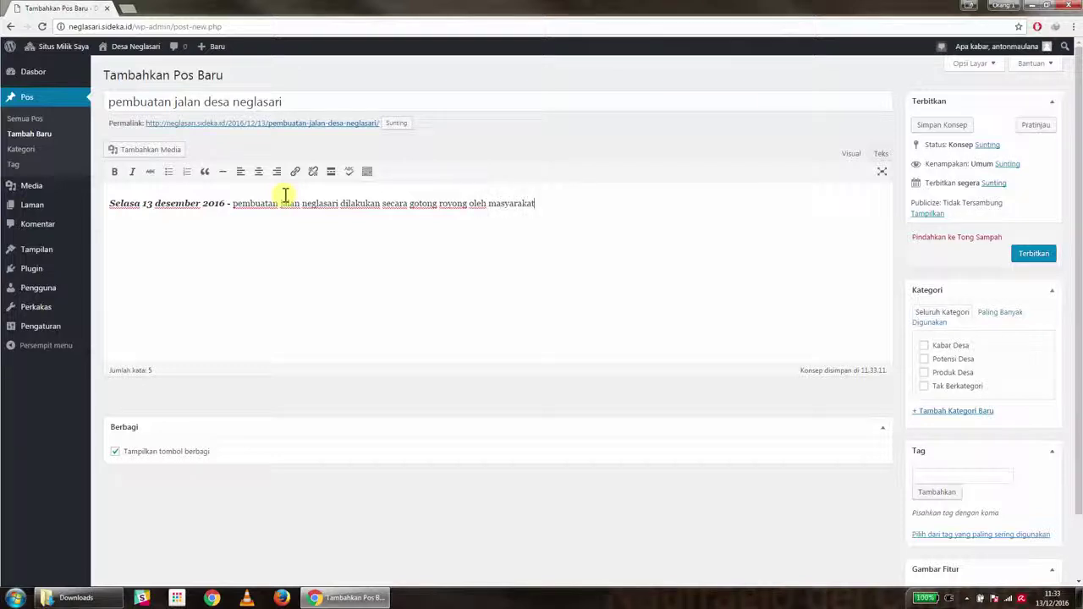
text(.)
text(, berikut)
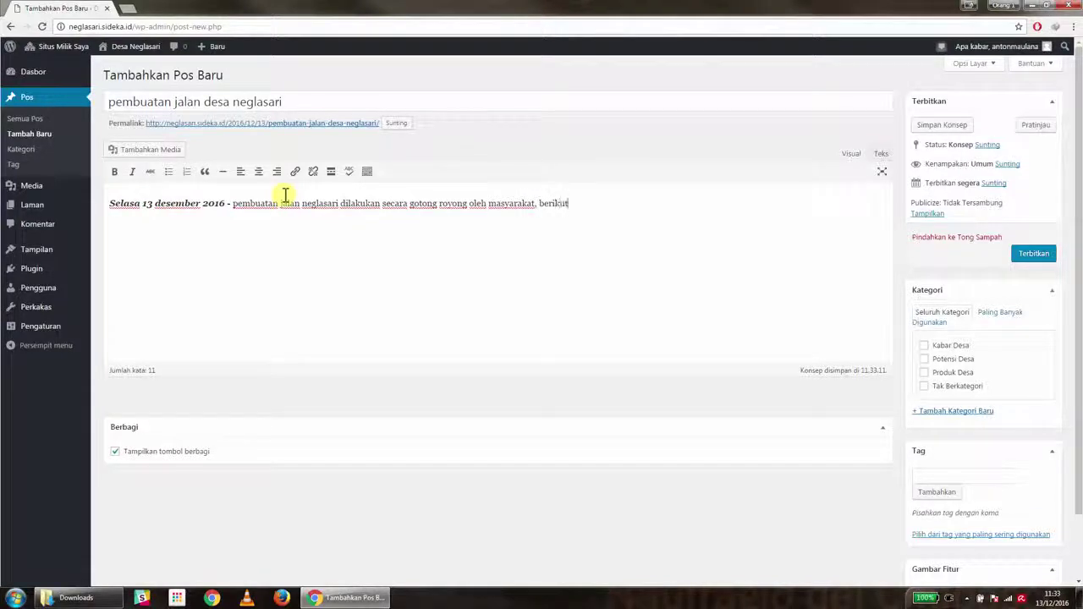
text( adalah foto-foto kegiatann)
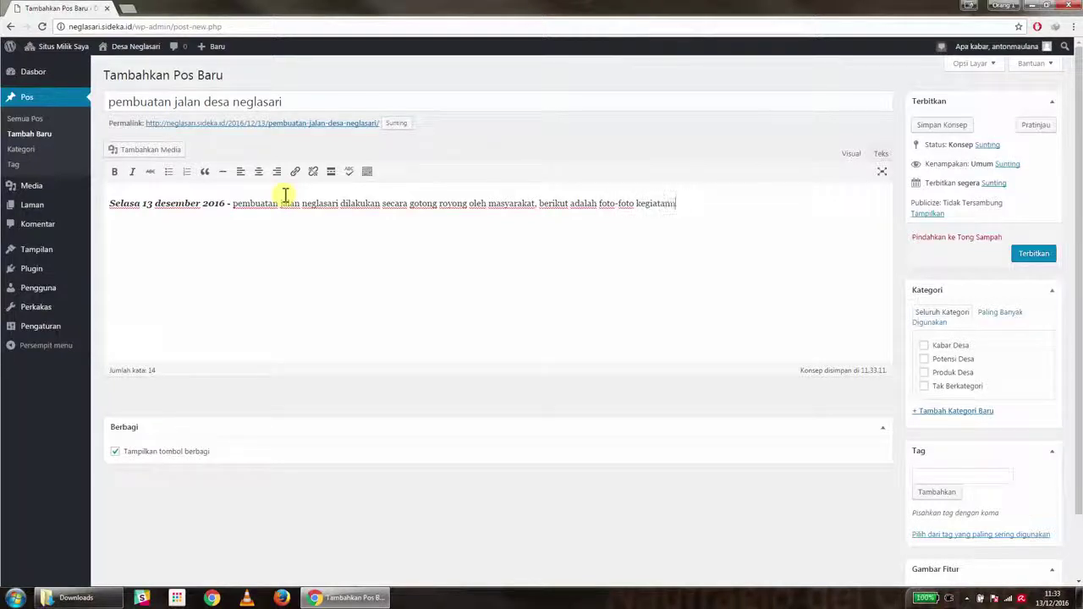
text(a)
key(Return)
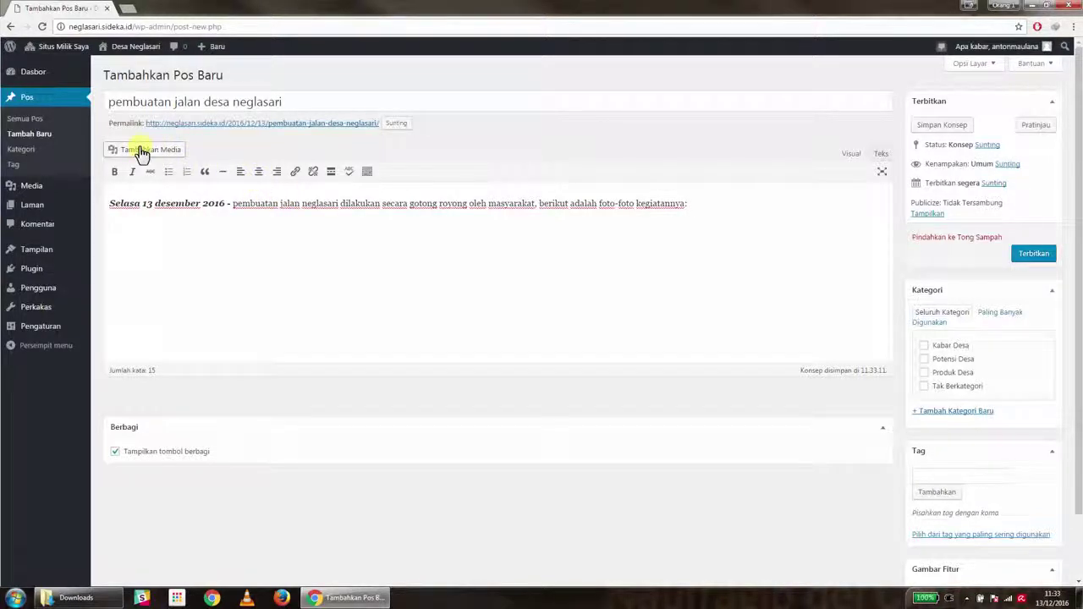
Upload Kerja_Bakti.jpg to the media library, then open a new browser tab
click(142, 150)
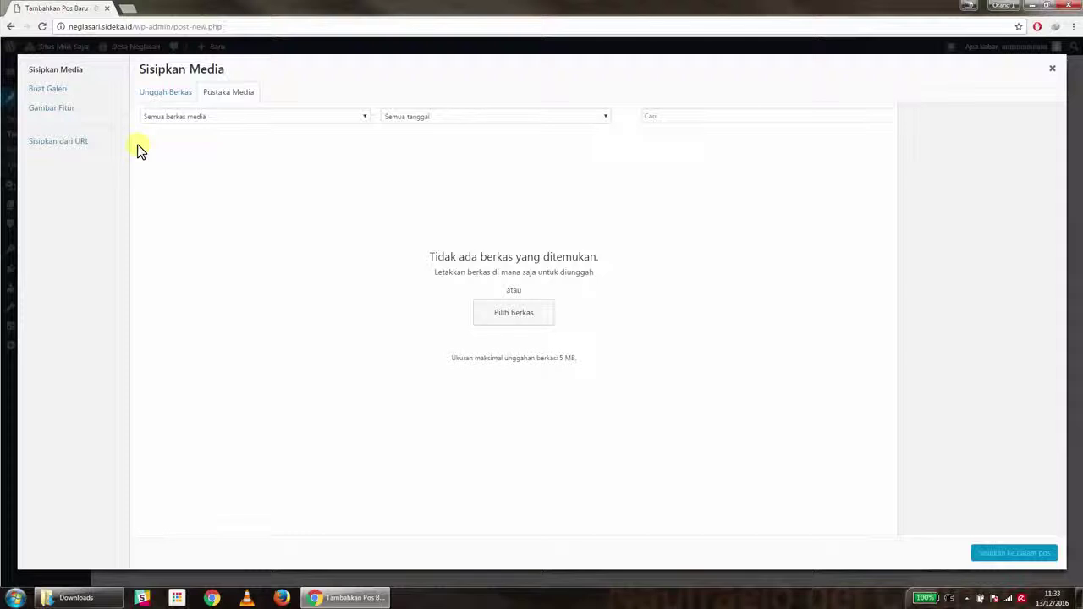
click(500, 320)
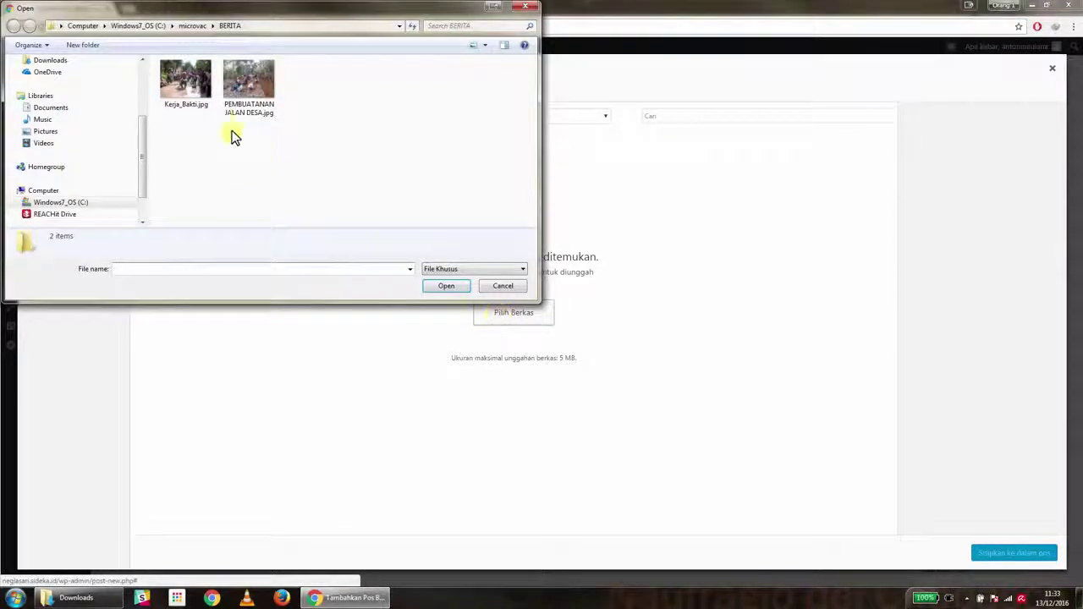
click(203, 99)
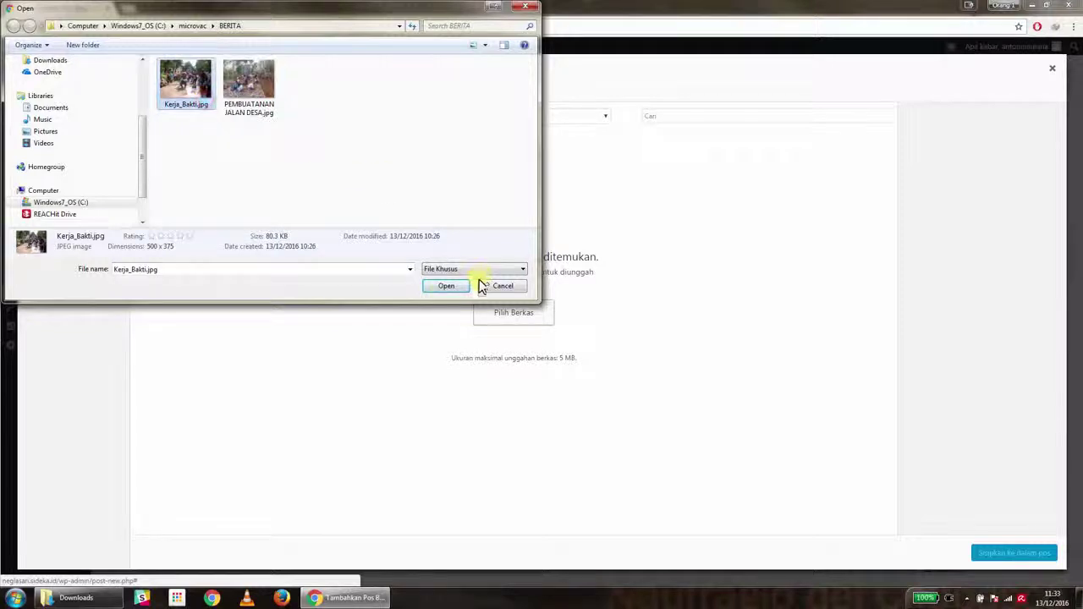
click(444, 287)
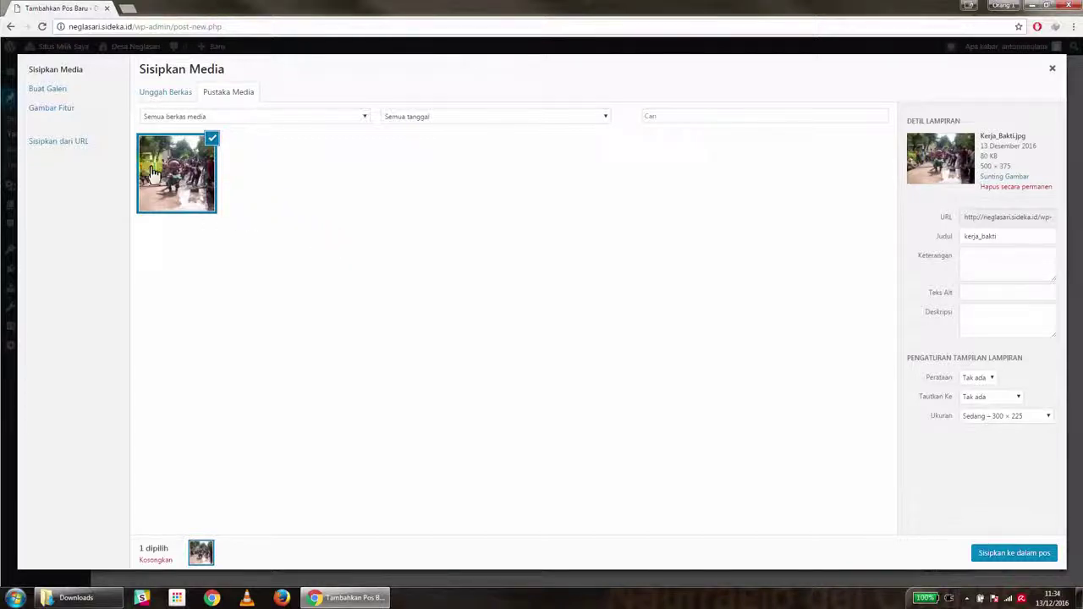
click(72, 148)
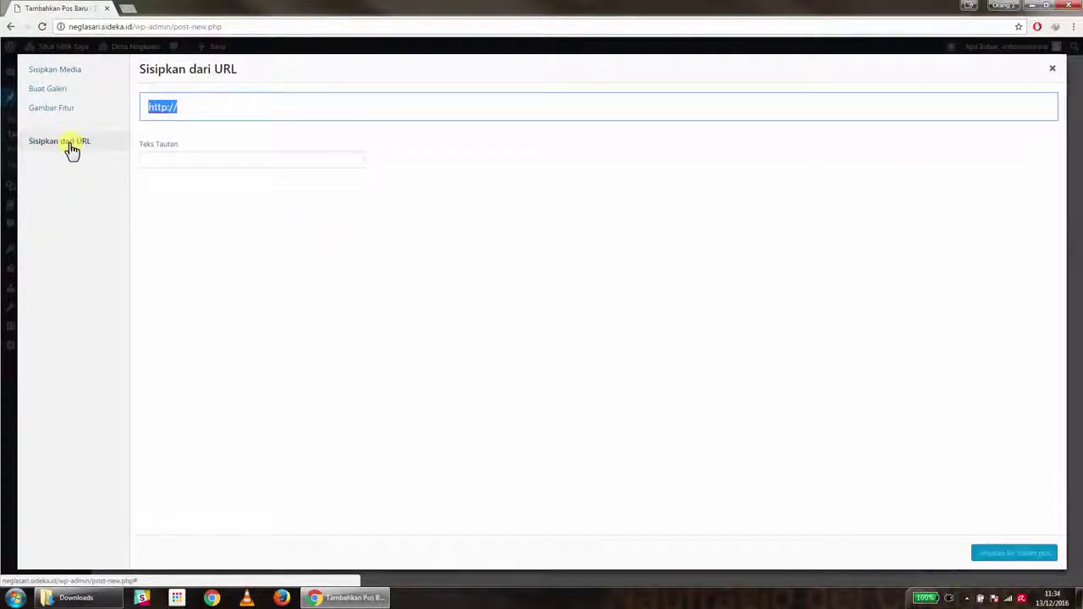
click(129, 9)
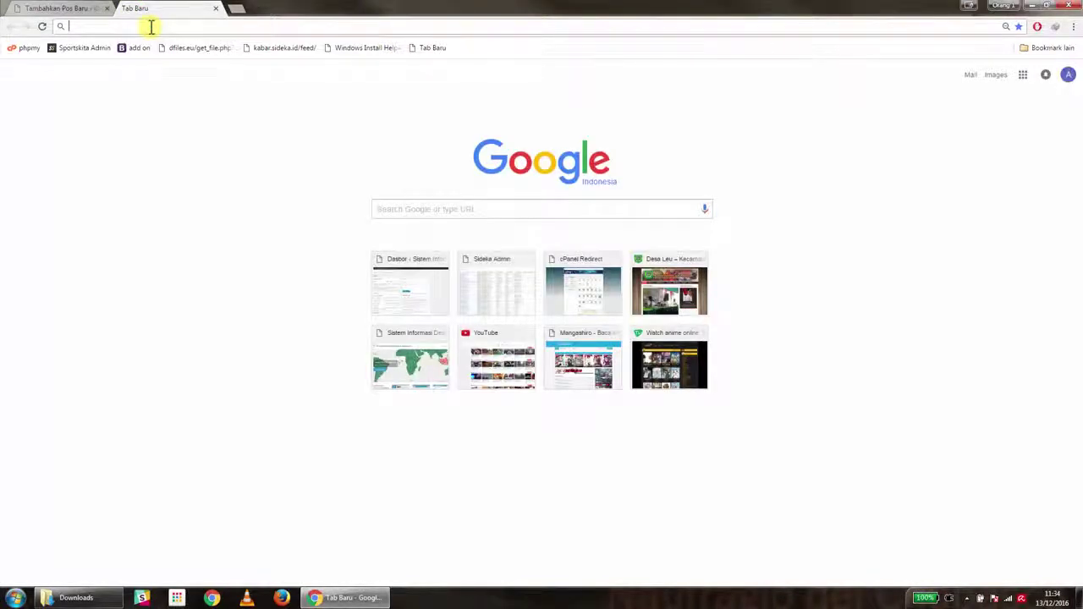
Search Google Images for 'pembuatan jalan desa'
text(pembuatan)
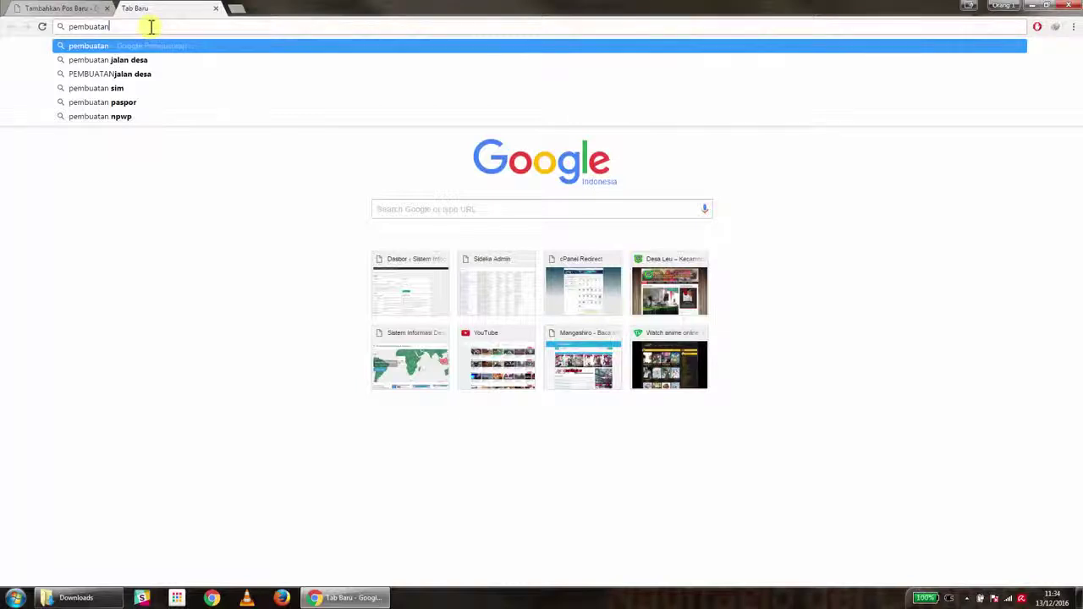
key(Down)
key(Return)
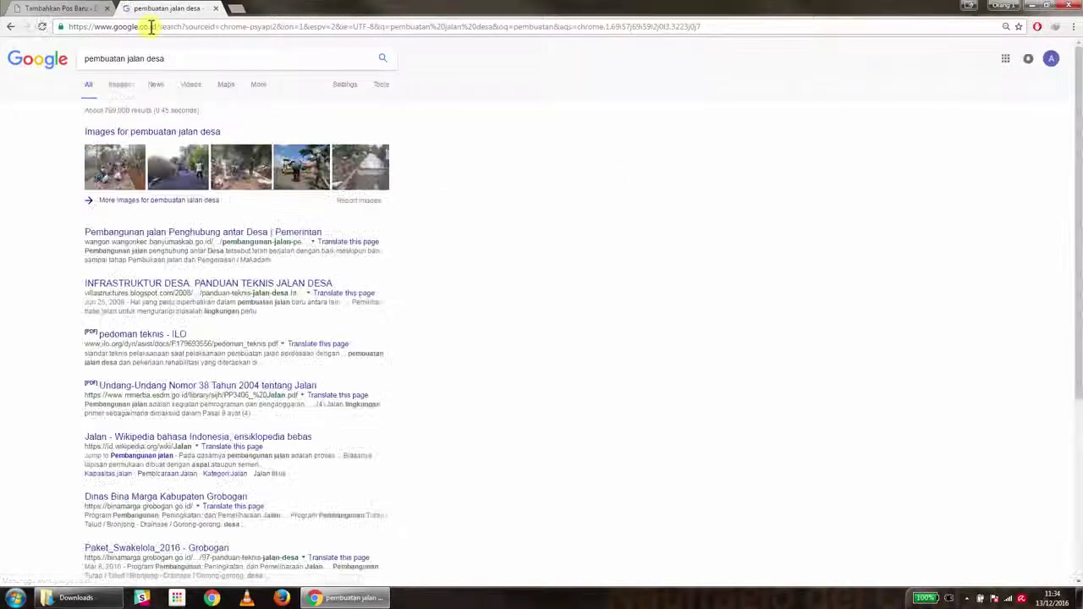
click(115, 89)
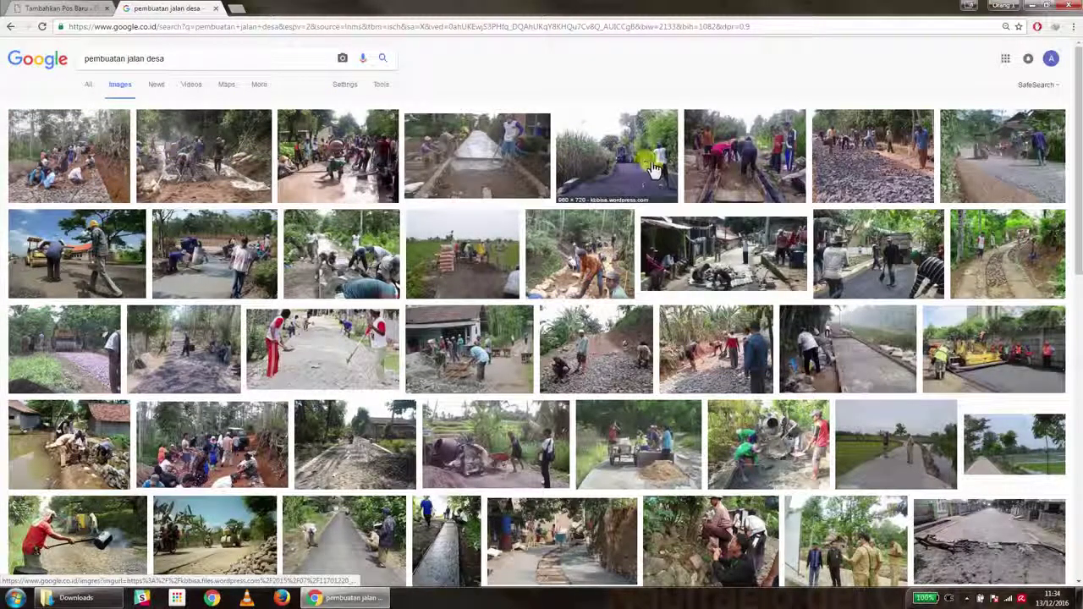
Open a road-building photo full-size in its own tab and copy its web address
click(742, 163)
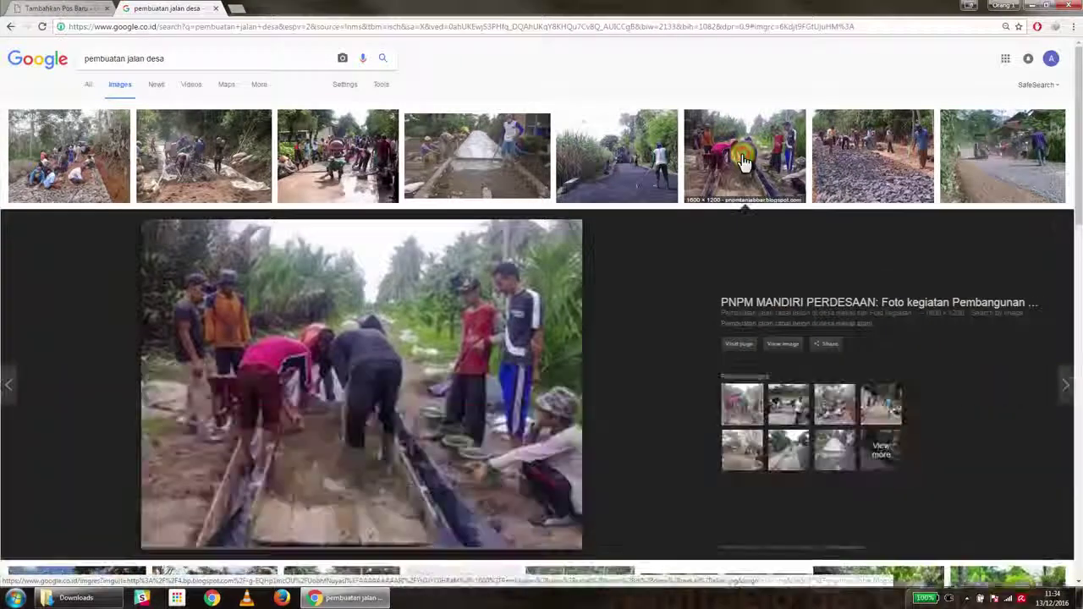
click(779, 347)
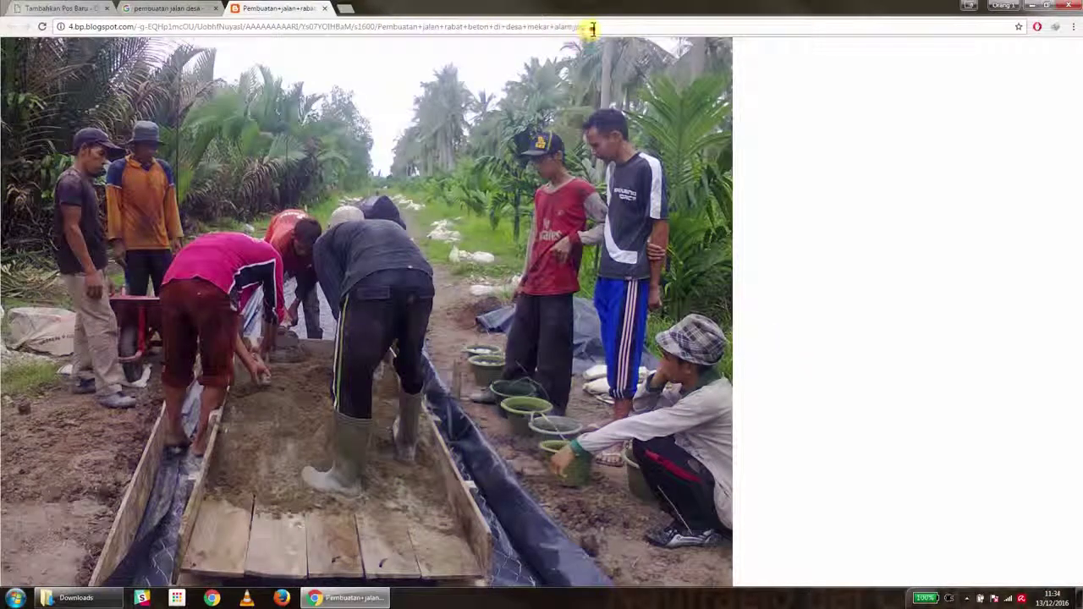
drag(592, 26, 72, 26)
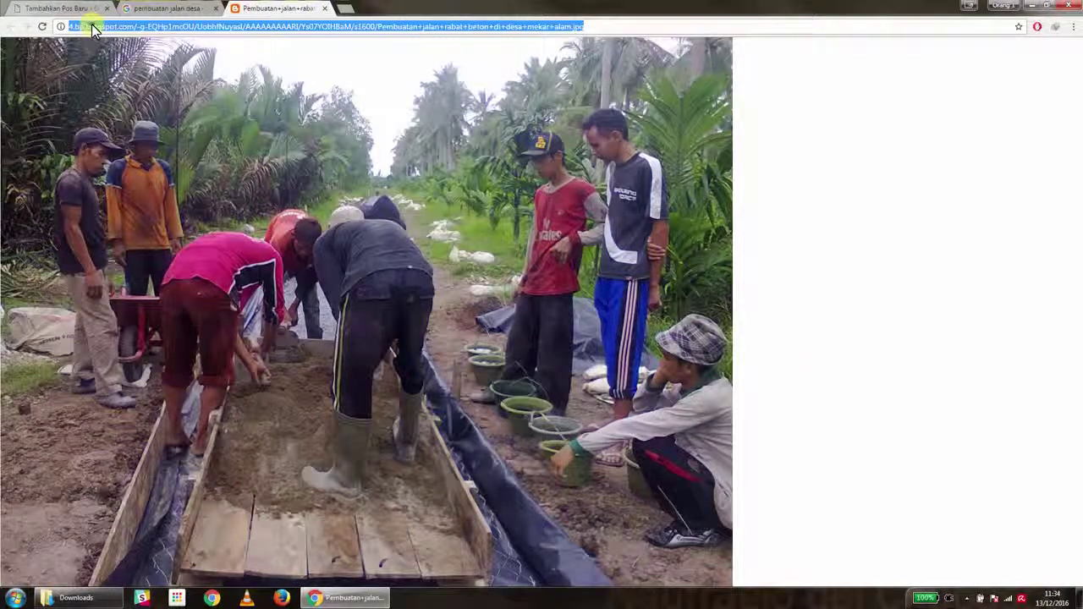
right_click(95, 27)
click(115, 66)
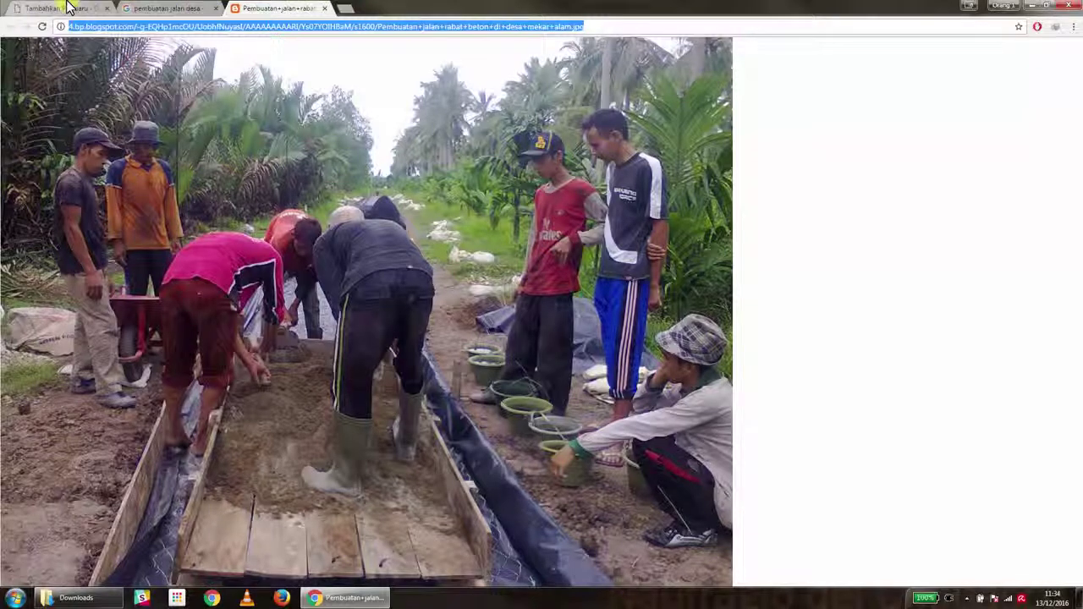
click(68, 7)
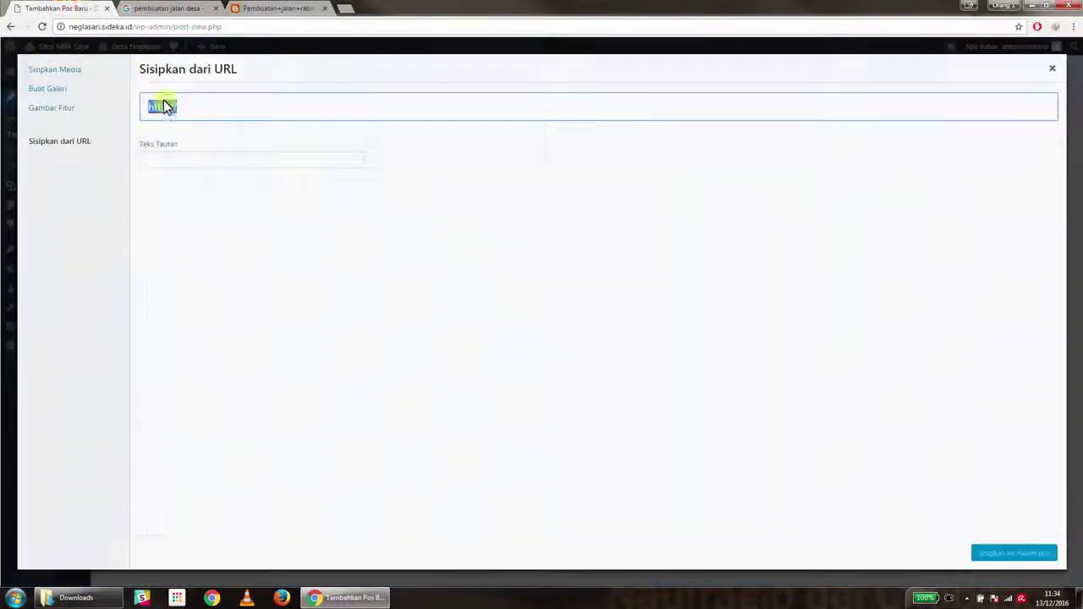
Paste the photo URL, then insert the Kerja_Bakti image from the media library at medium 300 × 225
right_click(181, 105)
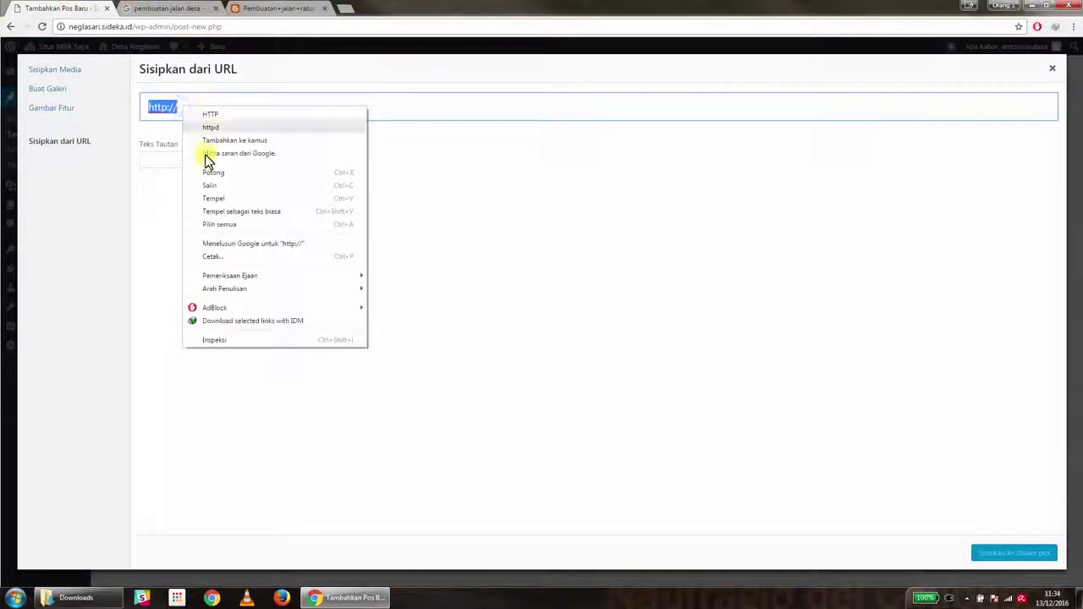
click(213, 198)
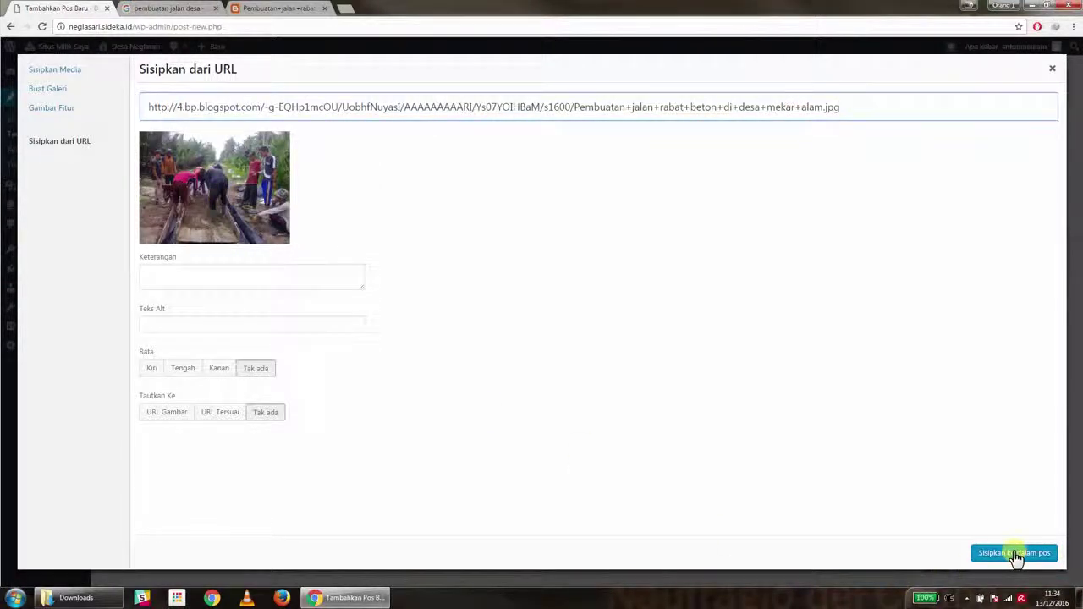
click(49, 71)
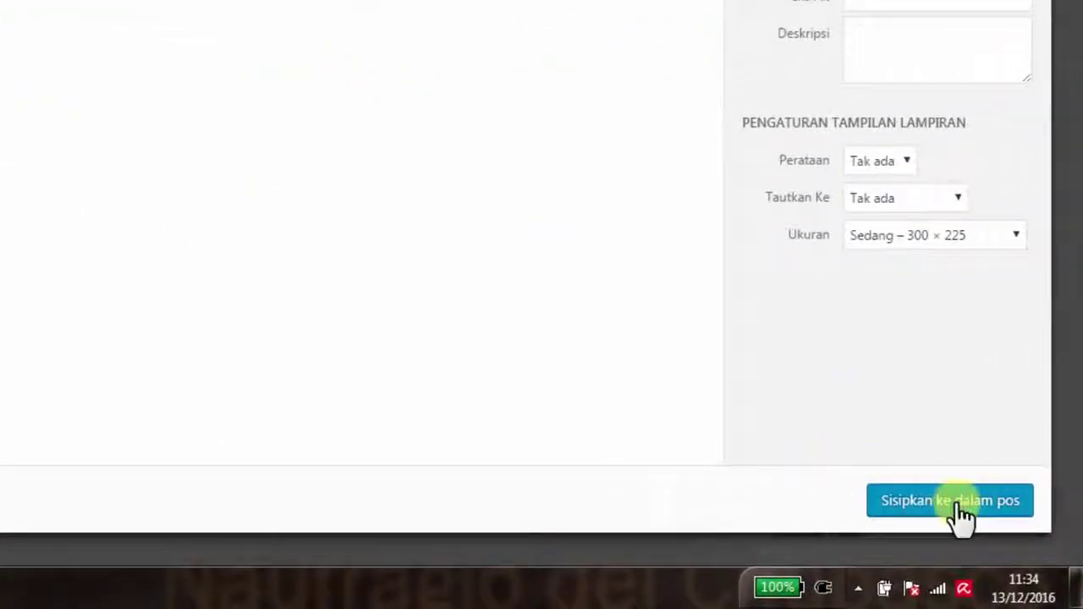
click(962, 504)
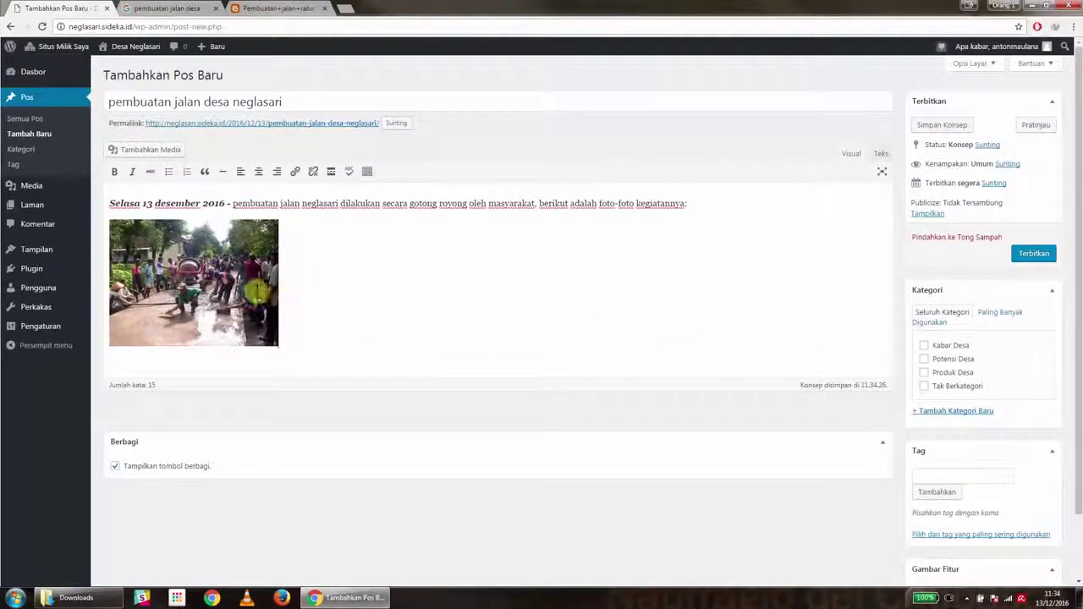
Drag the photo larger and set it to Tanpa perataan (no alignment)
click(230, 272)
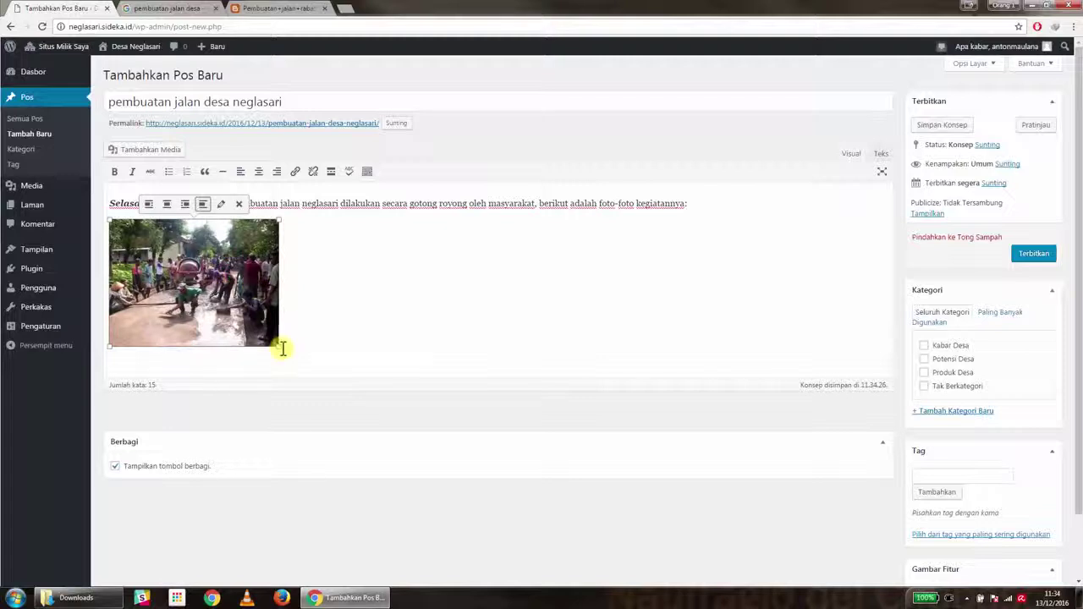
drag(279, 346, 303, 364)
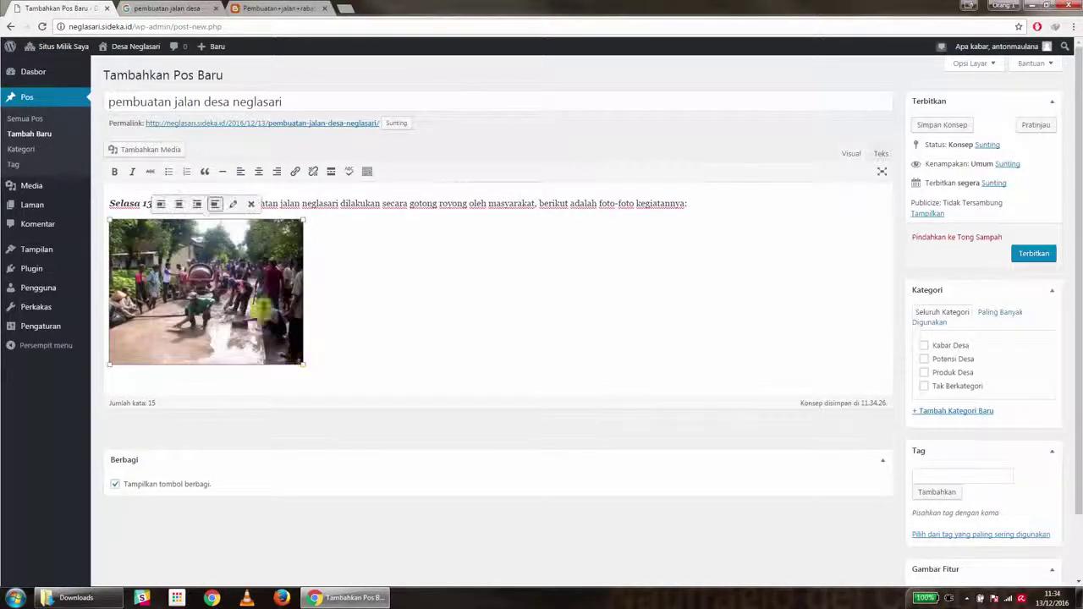
click(179, 205)
click(489, 205)
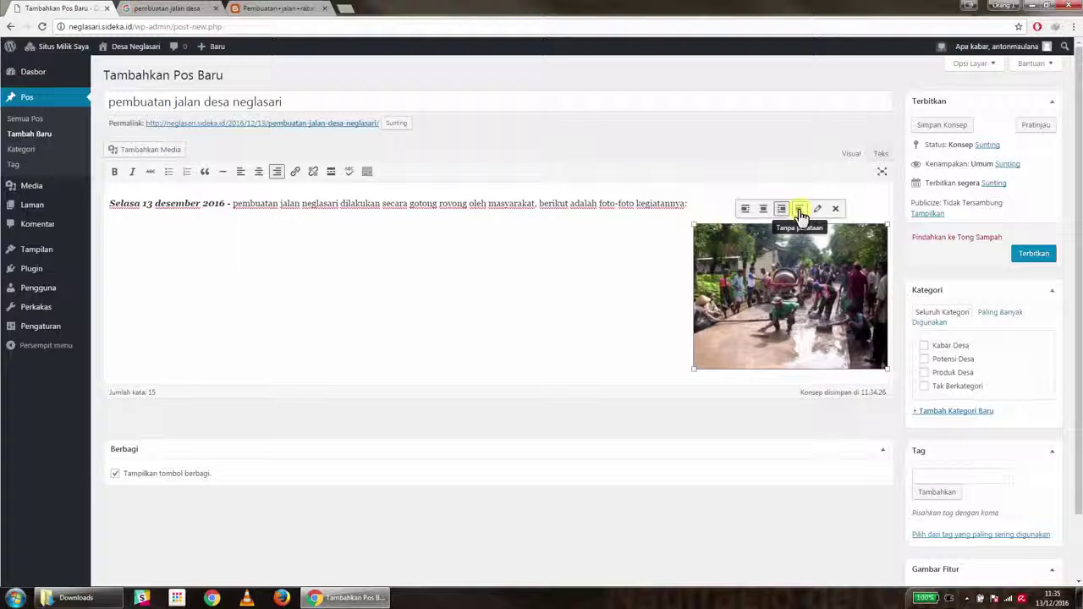
click(800, 210)
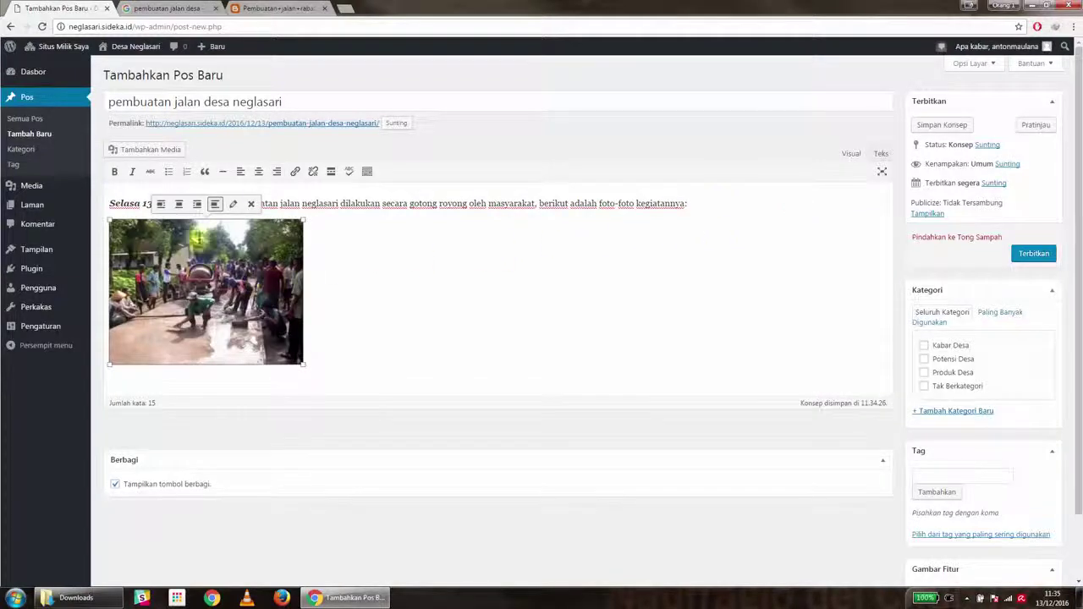
click(324, 345)
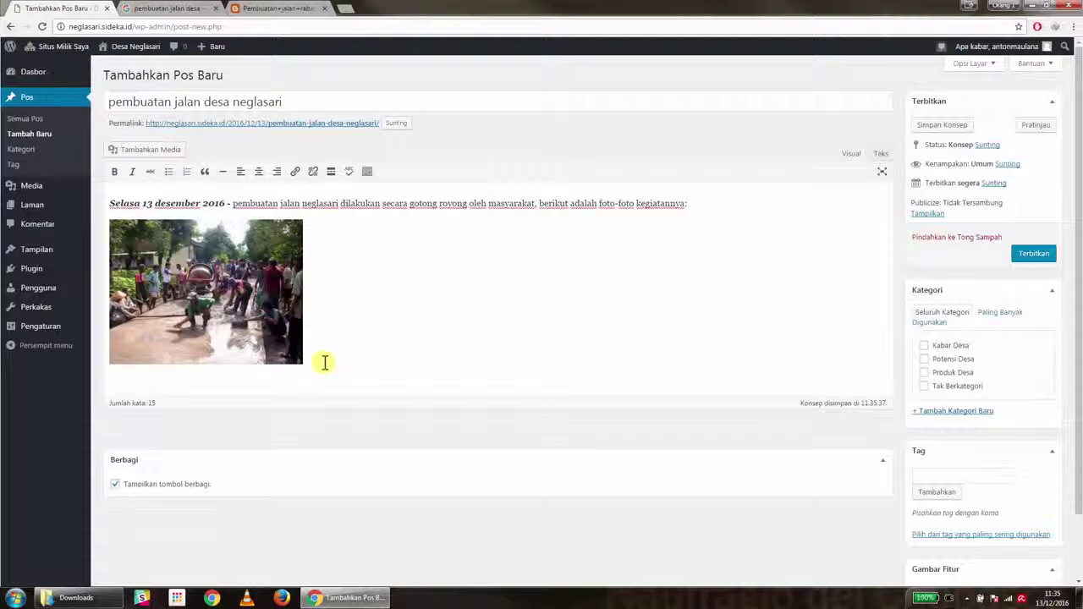
Add 'berikut adalah video kegiatan pembautan jalan:' below the photo, followed by an empty paragraph
key(Return)
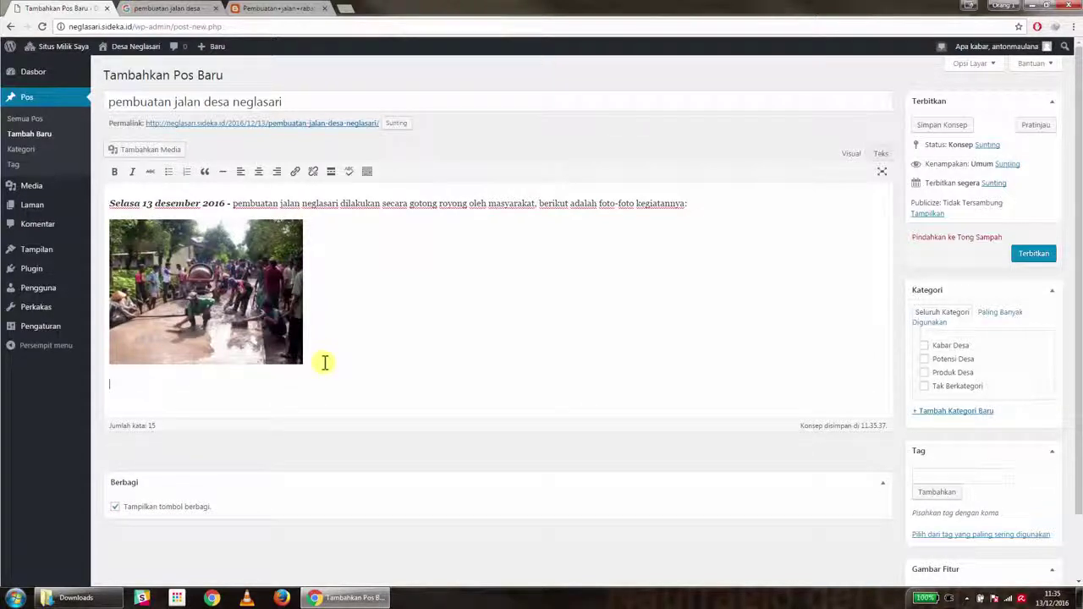
text(berikut adalah video kegiatan pembautan jalan)
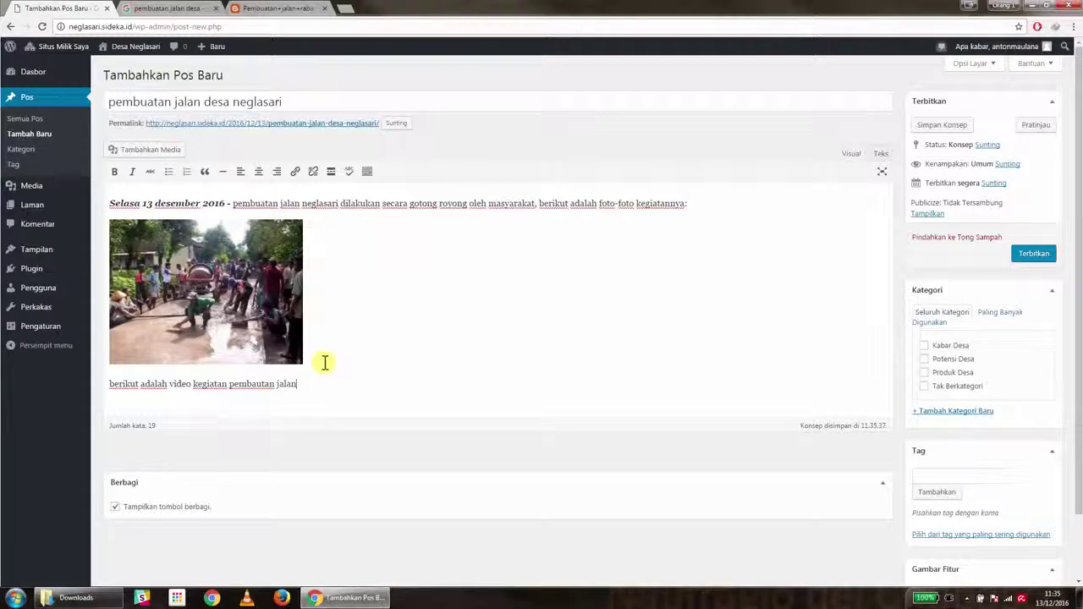
text(:)
key(Return)
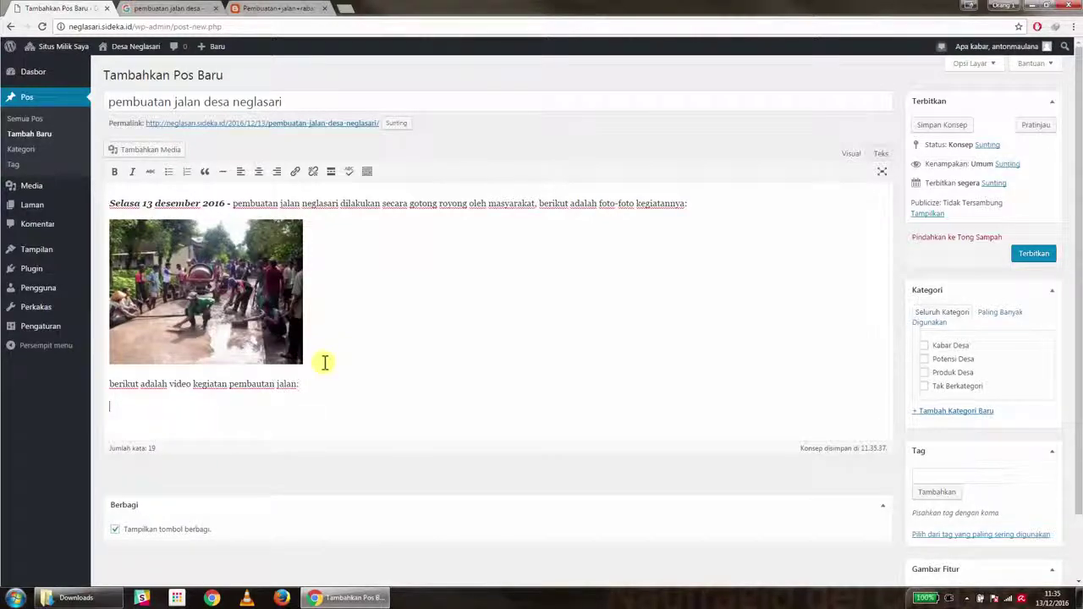
Close the Google Images tab and load youtube.com in the photo's tab
click(206, 10)
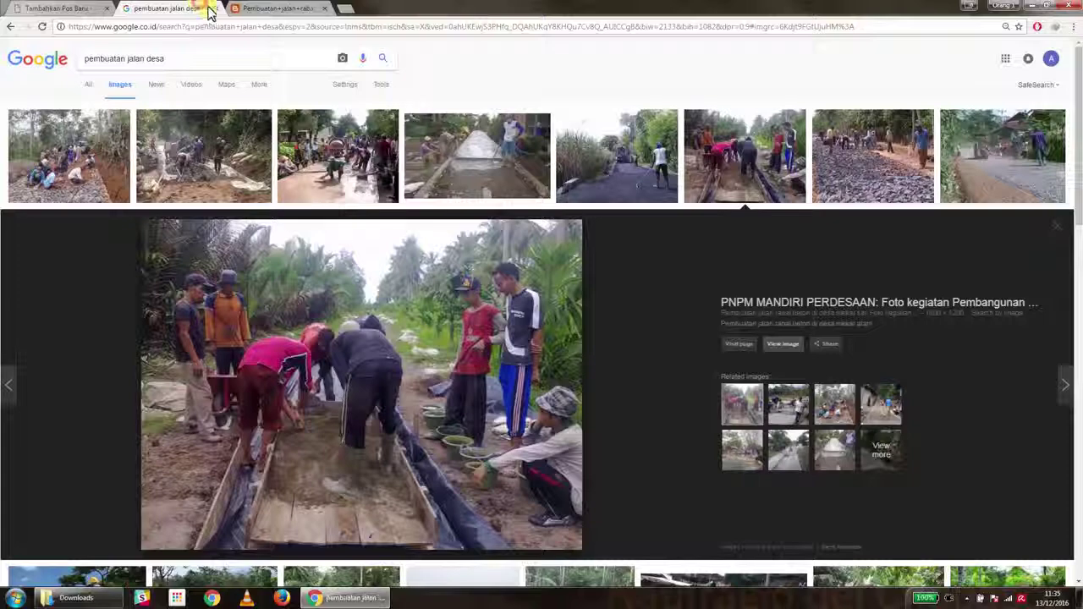
click(213, 9)
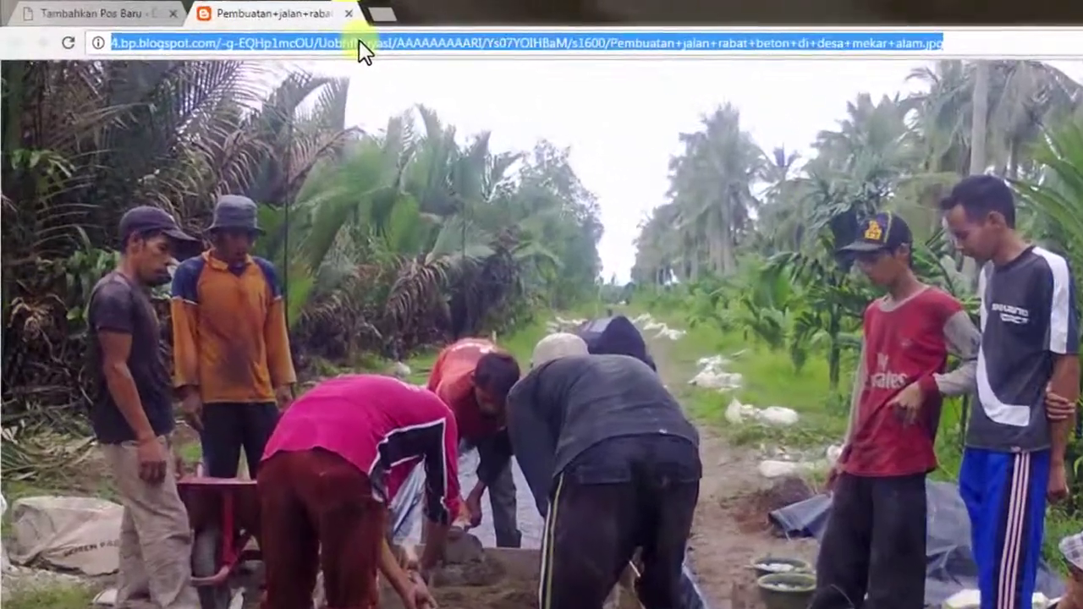
text(youtube.com)
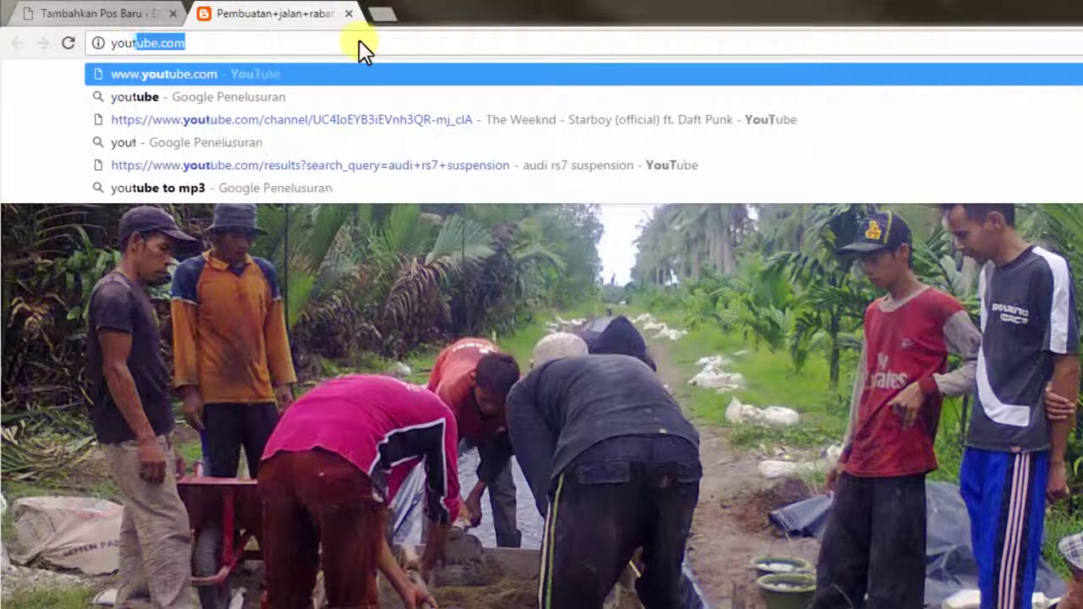
key(Return)
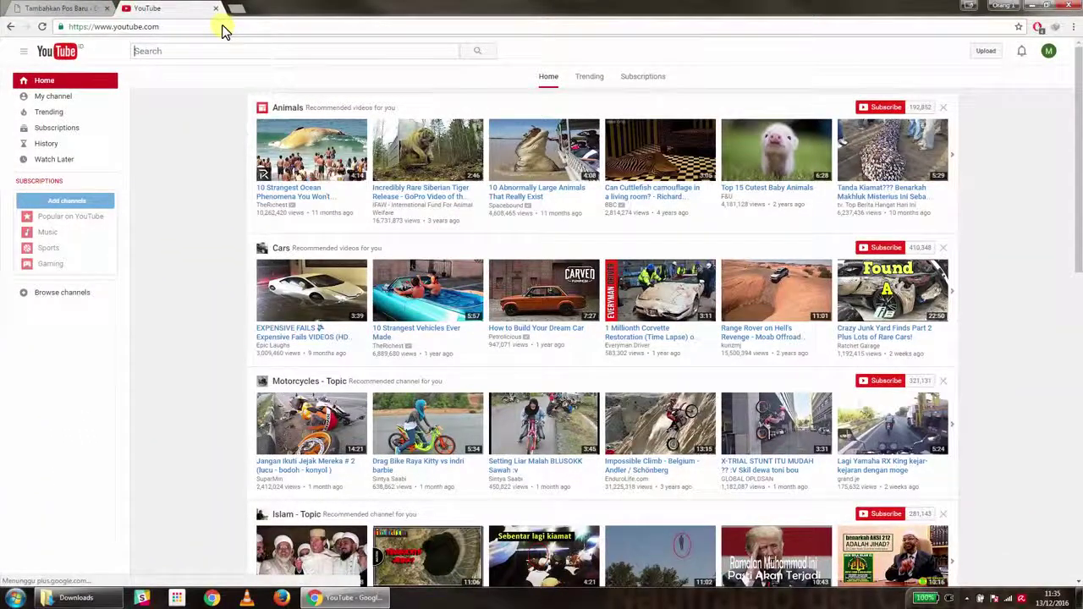
Search YouTube for 'pembuatan jalan desa' and open the first video result
click(229, 48)
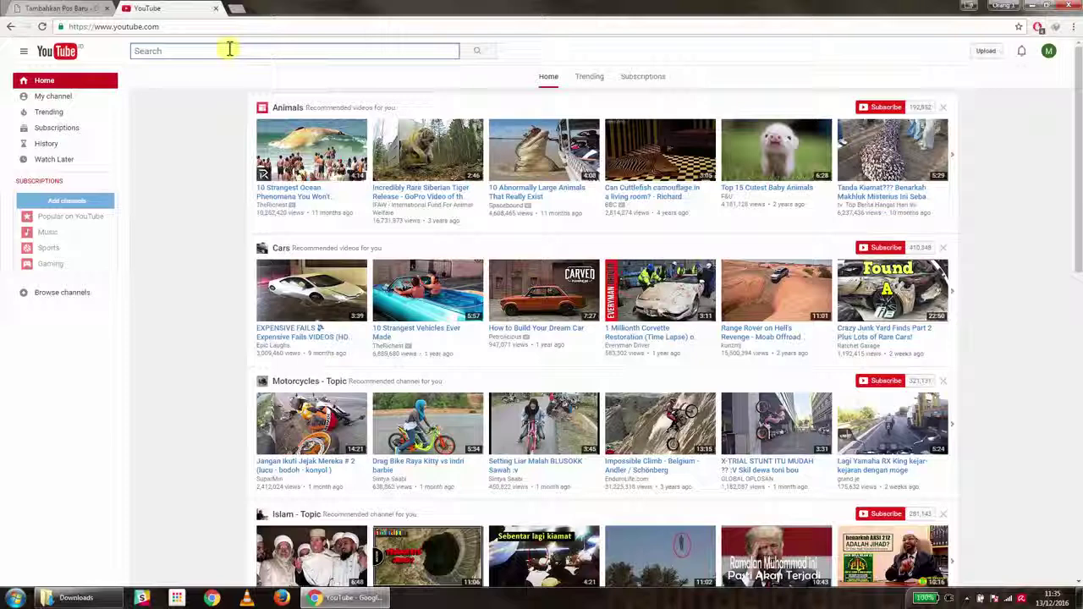
text(pem)
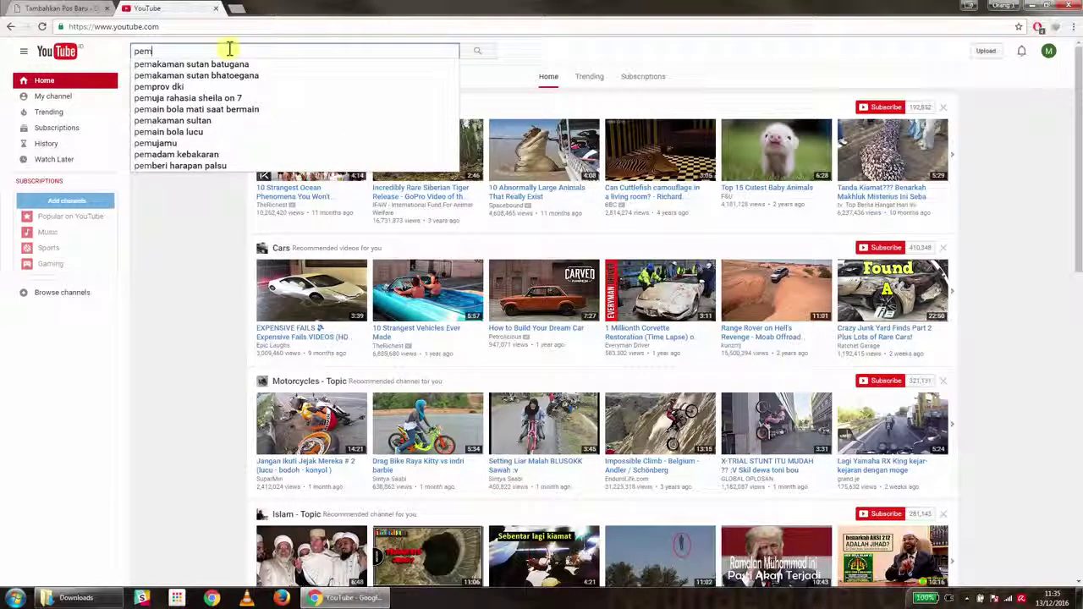
text(buatan)
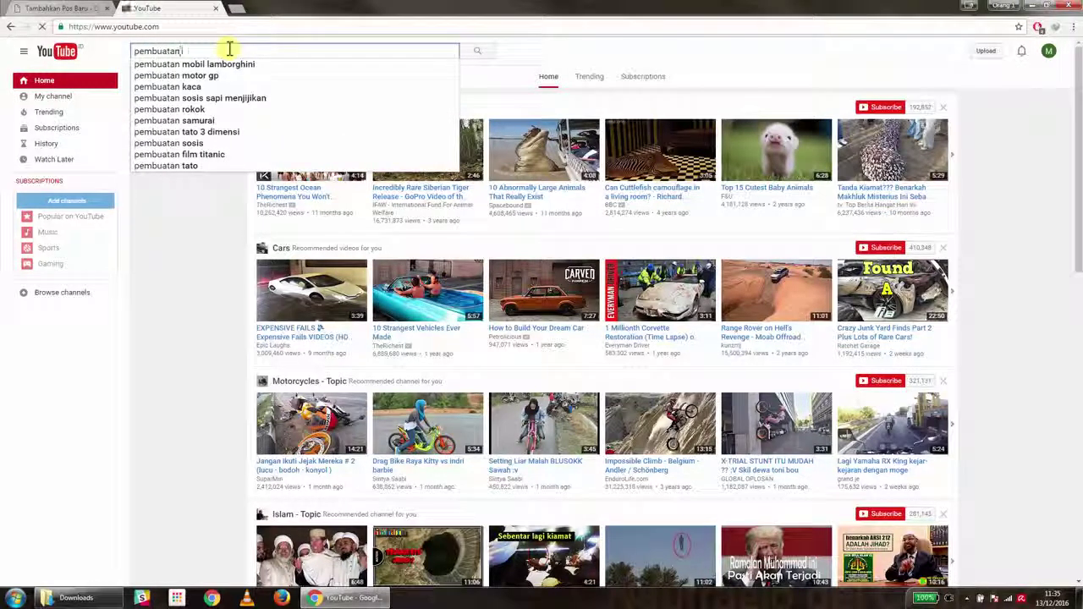
text( jalan desa)
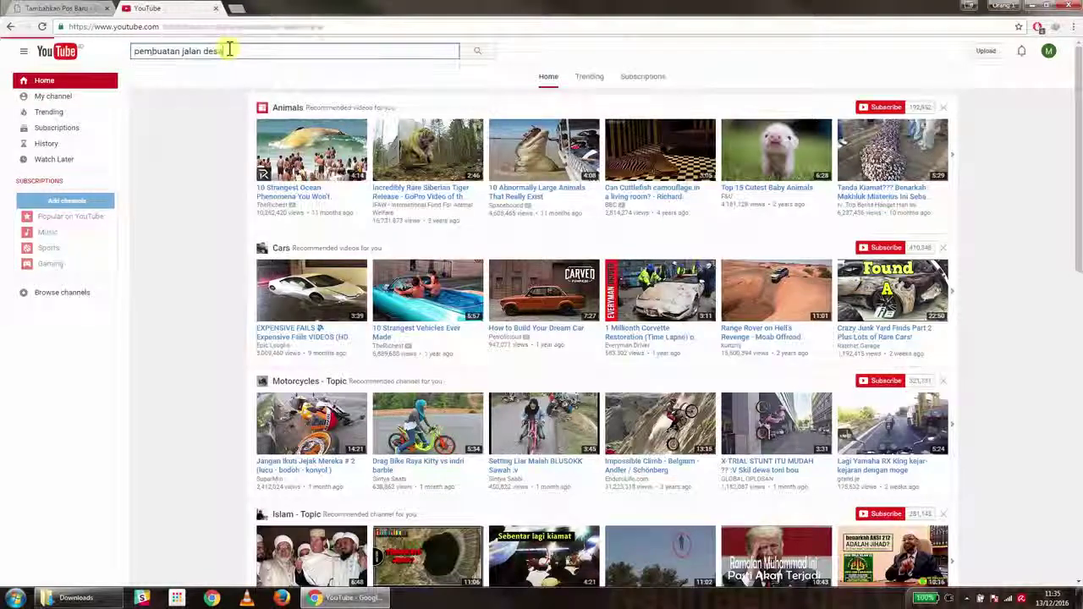
key(Return)
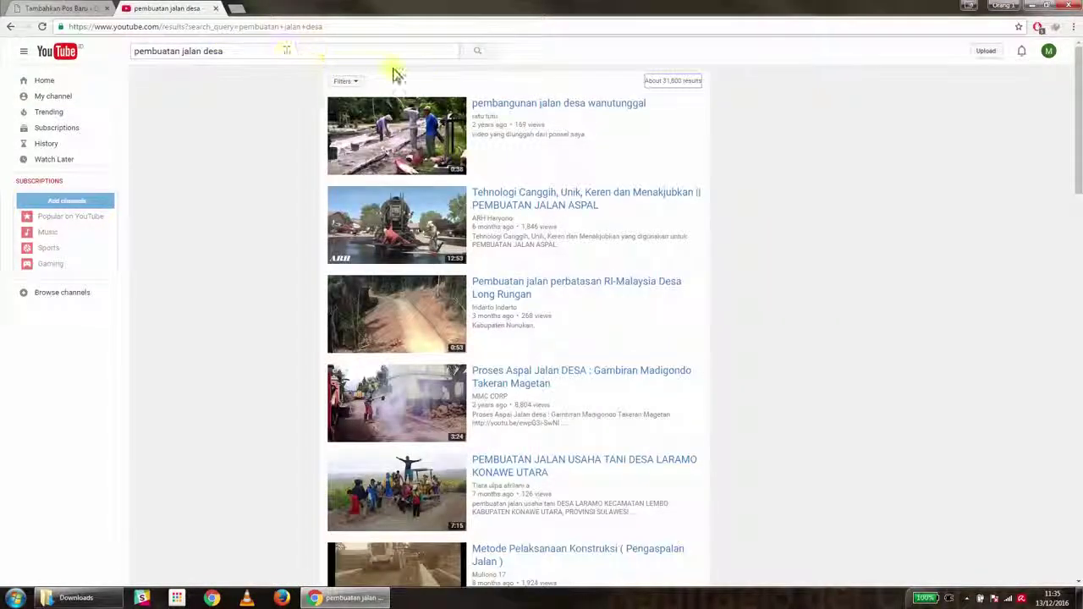
click(490, 105)
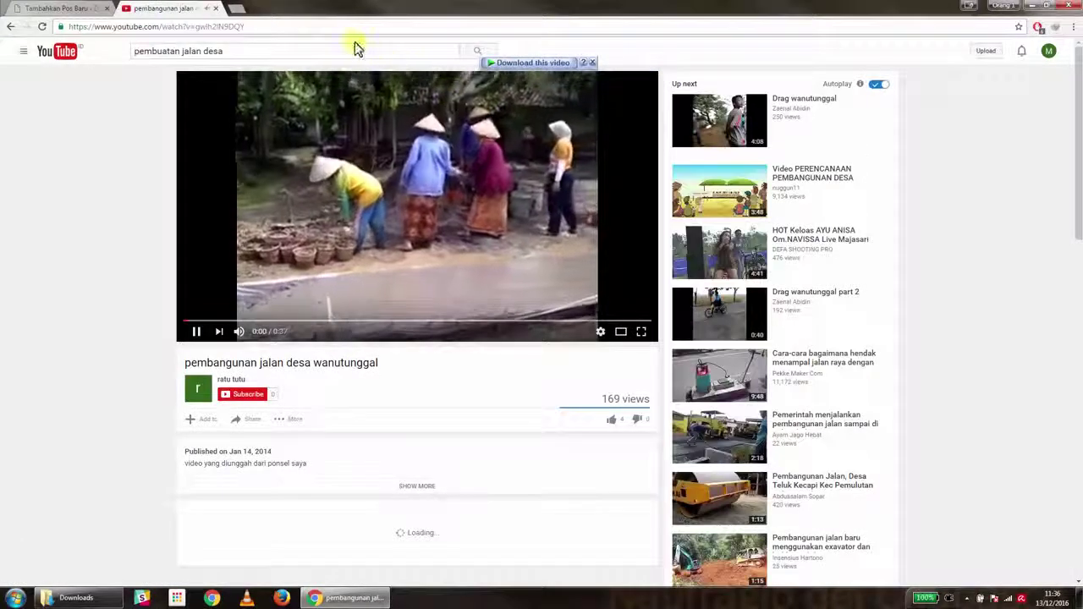
Pause the 'pembangunan jalan desa wanutunggal' video and copy its page URL with Salin
click(196, 331)
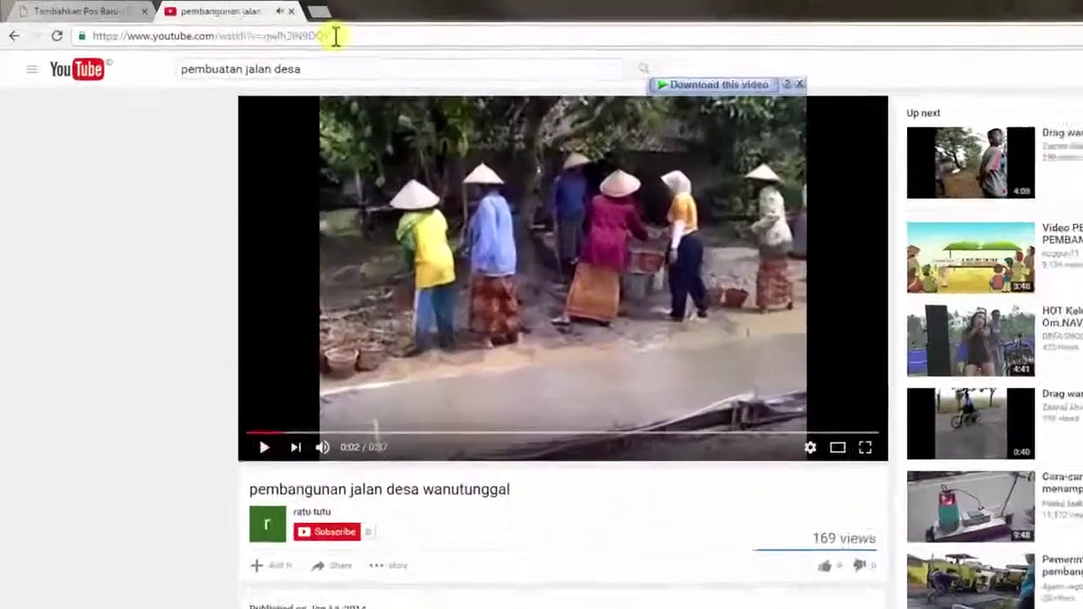
drag(336, 36, 102, 26)
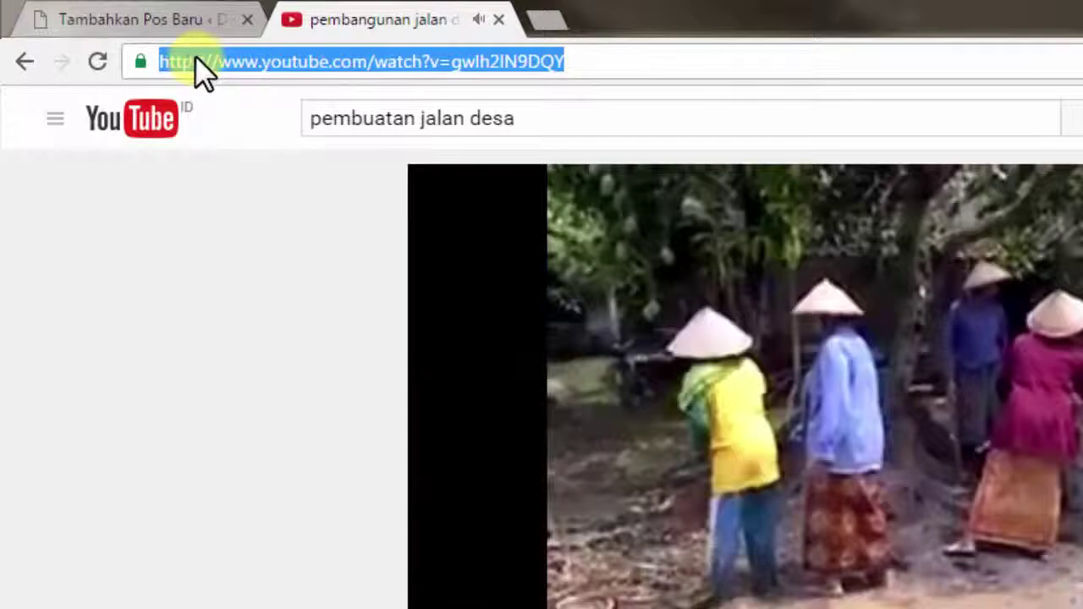
right_click(195, 55)
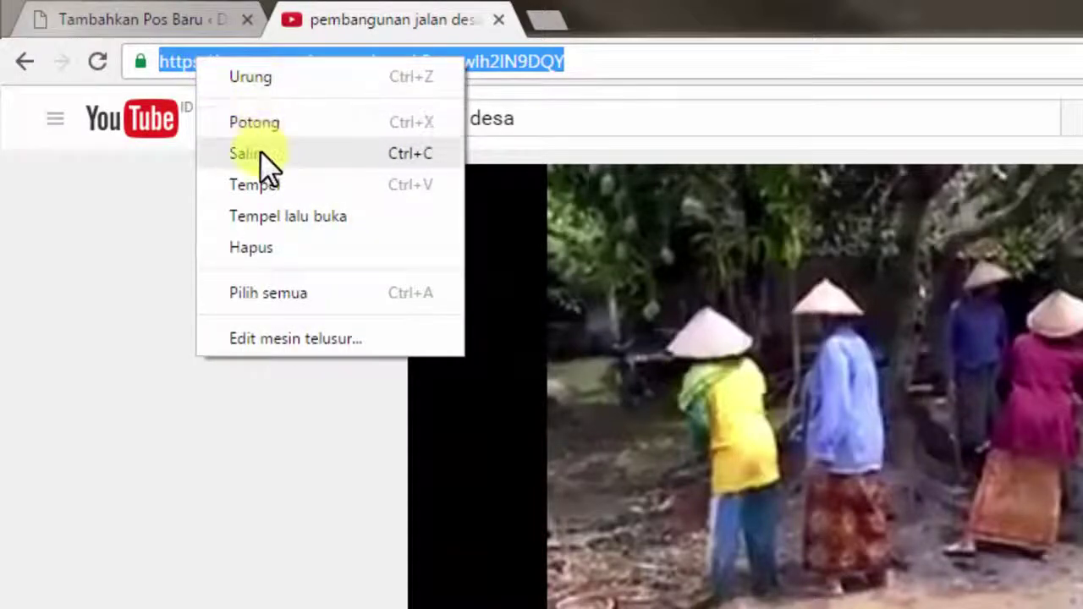
click(259, 153)
Paste the copied YouTube link on the empty line below the video introduction to embed it
click(186, 21)
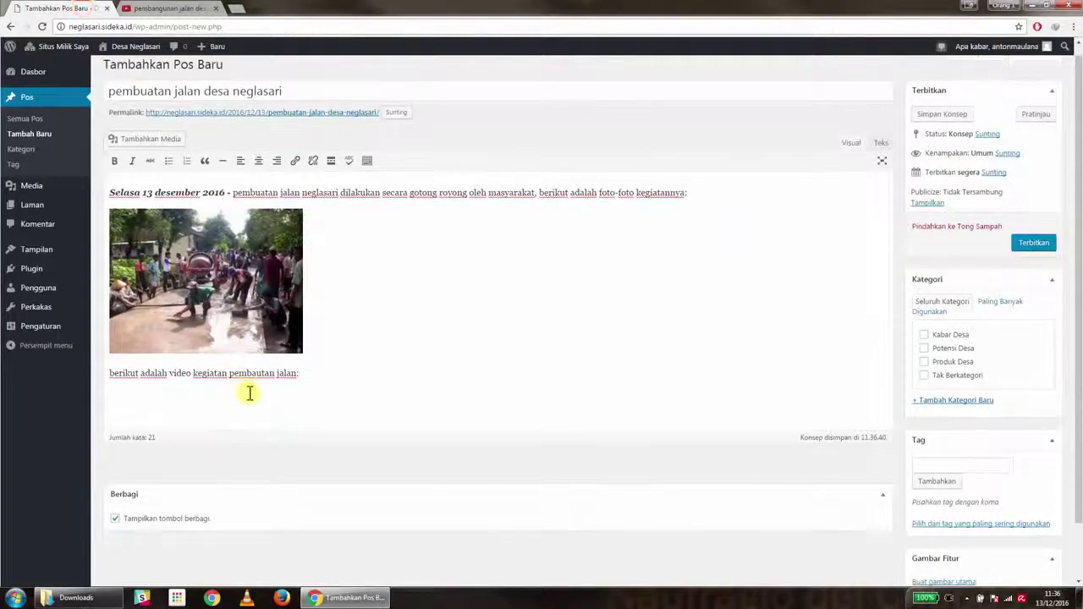
scroll(249, 393, down, 1)
right_click(156, 336)
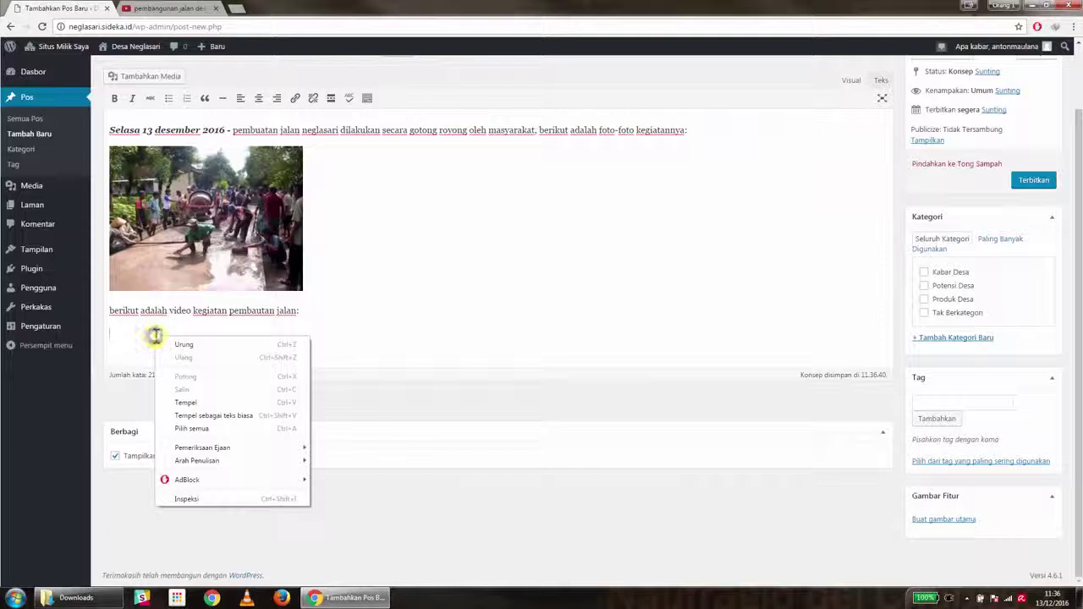
click(194, 404)
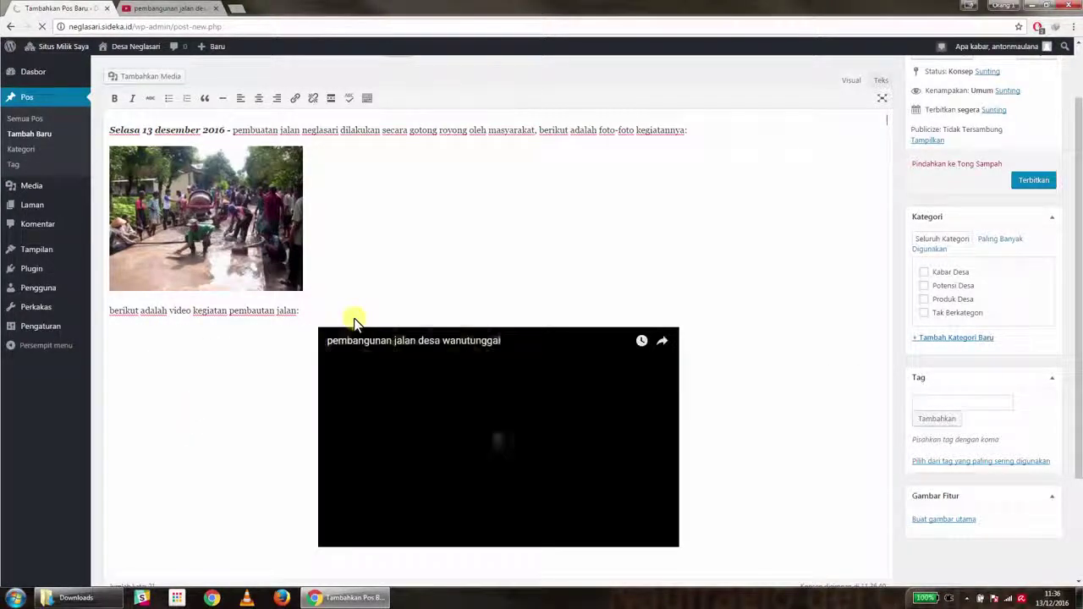
scroll(603, 310, down, 2)
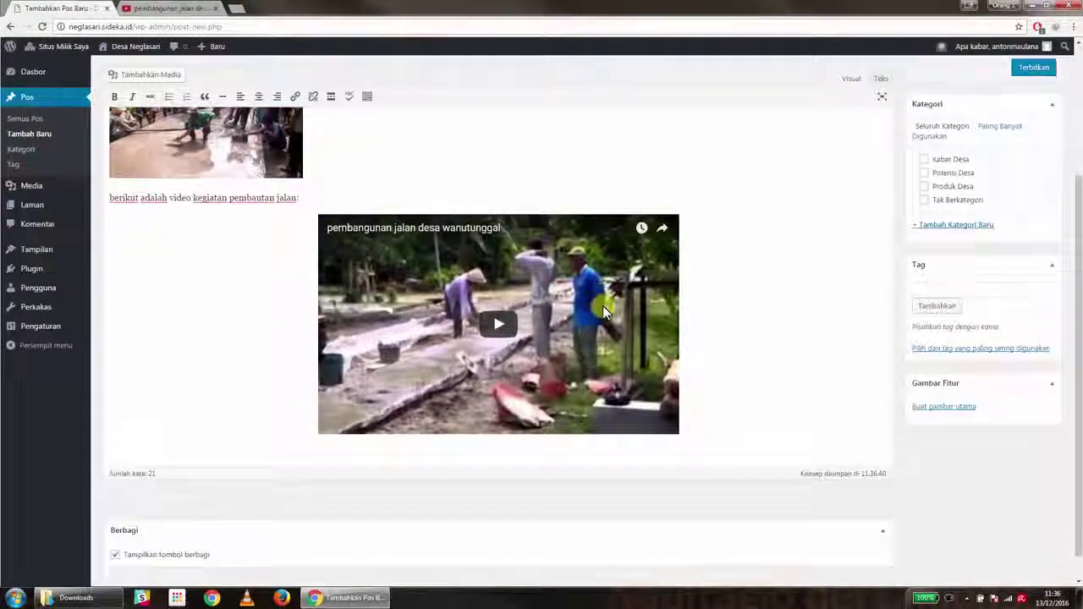
scroll(622, 326, up, 3)
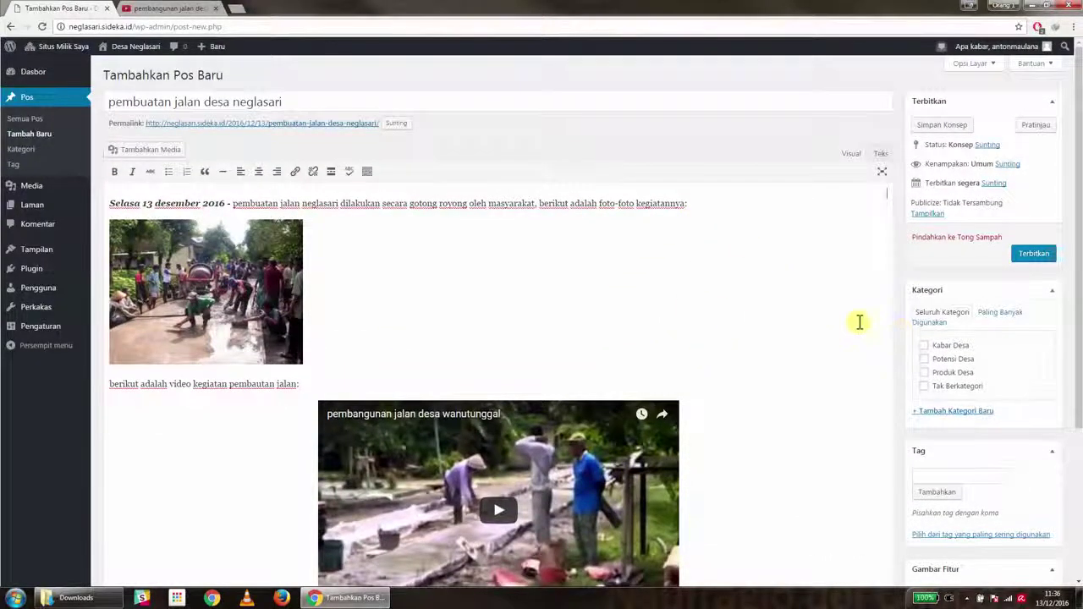
scroll(720, 307, down, 2)
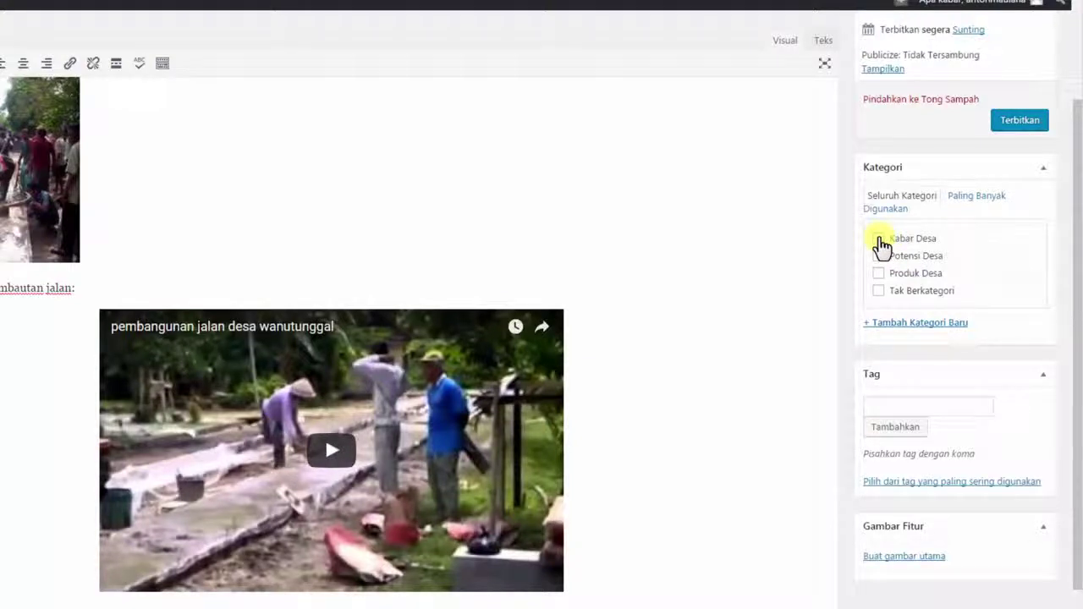
Tick the Kabar Desa category and upload PEMBUATAN JALAN DESA.jpg for the featured image
click(878, 239)
drag(1070, 169, 1073, 253)
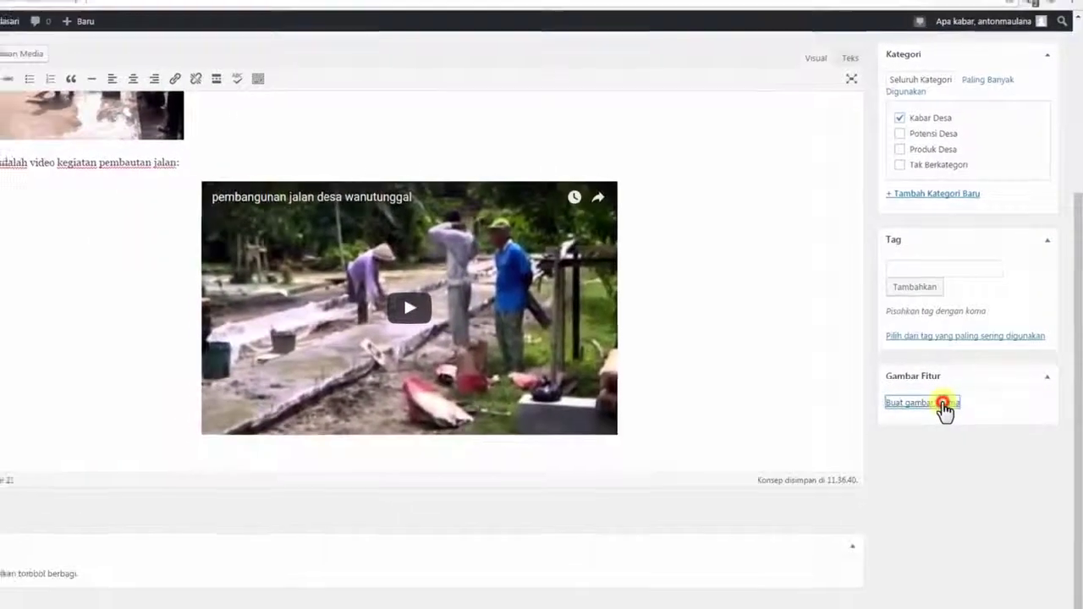
click(929, 433)
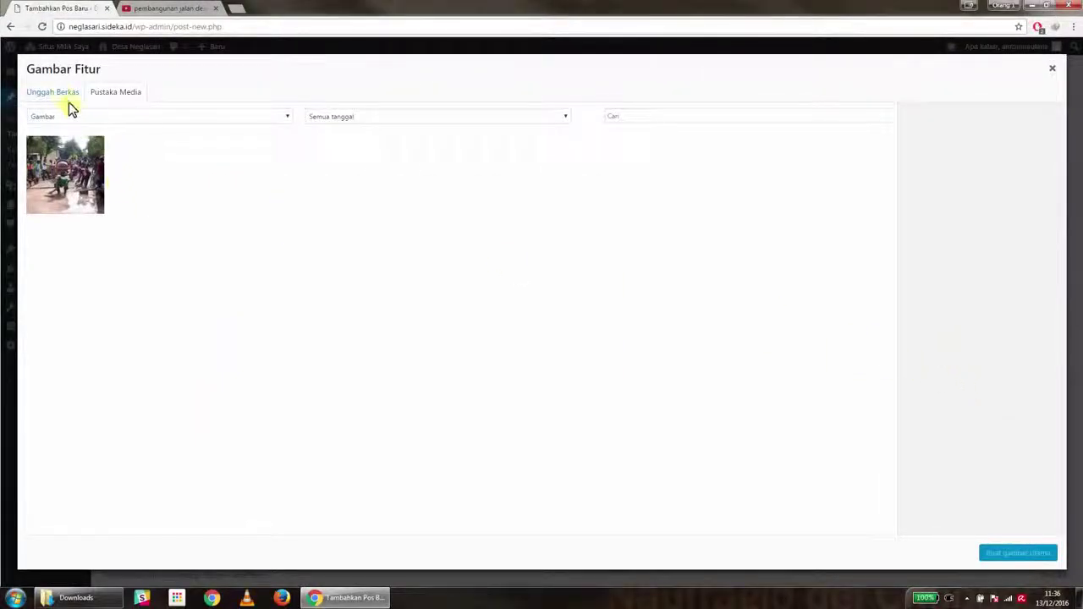
click(60, 98)
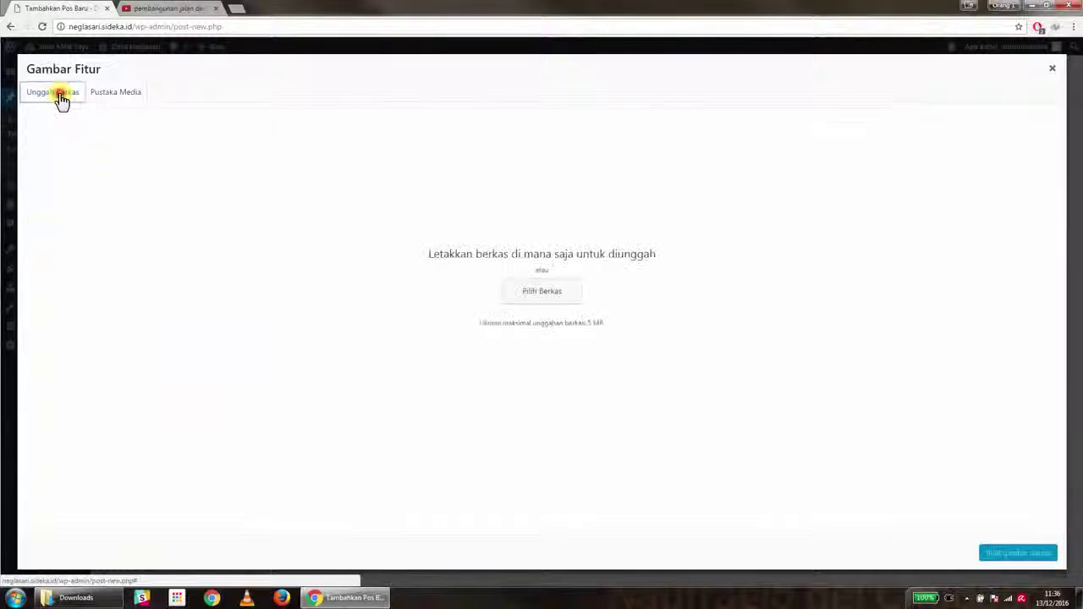
click(563, 290)
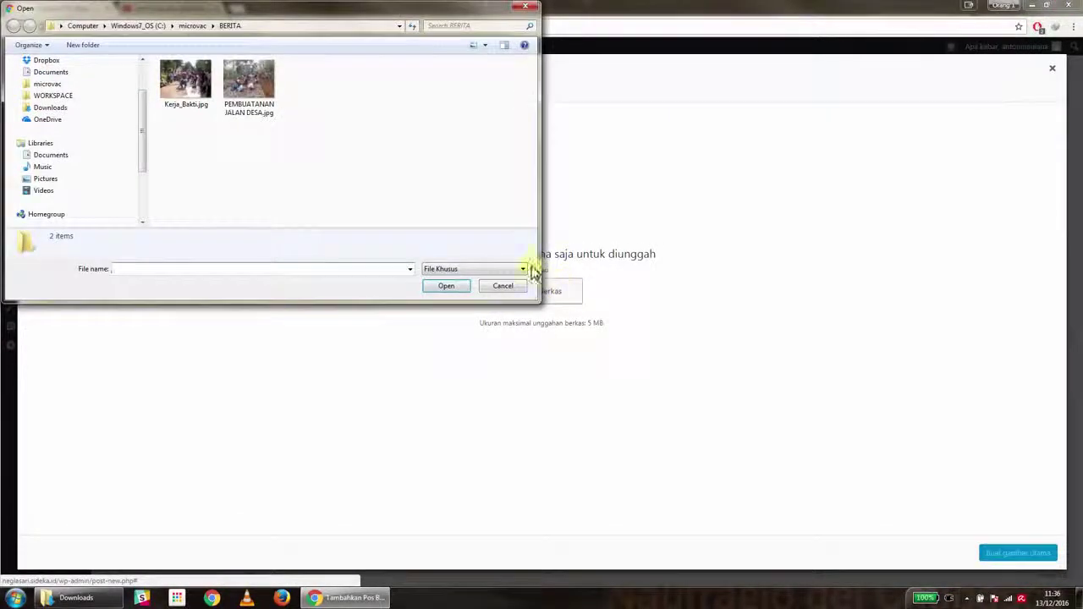
click(256, 105)
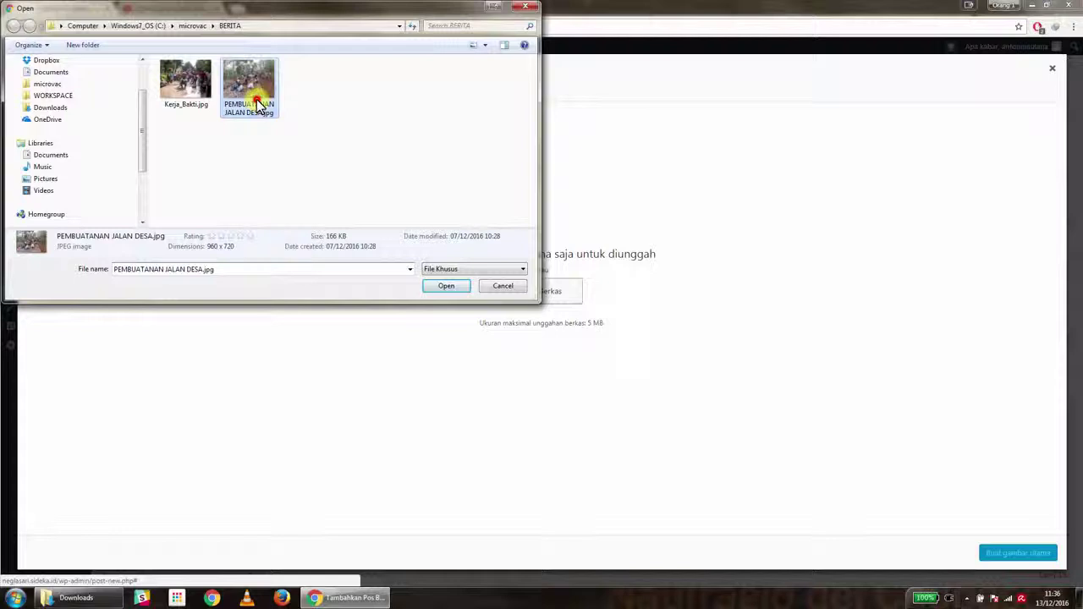
click(444, 286)
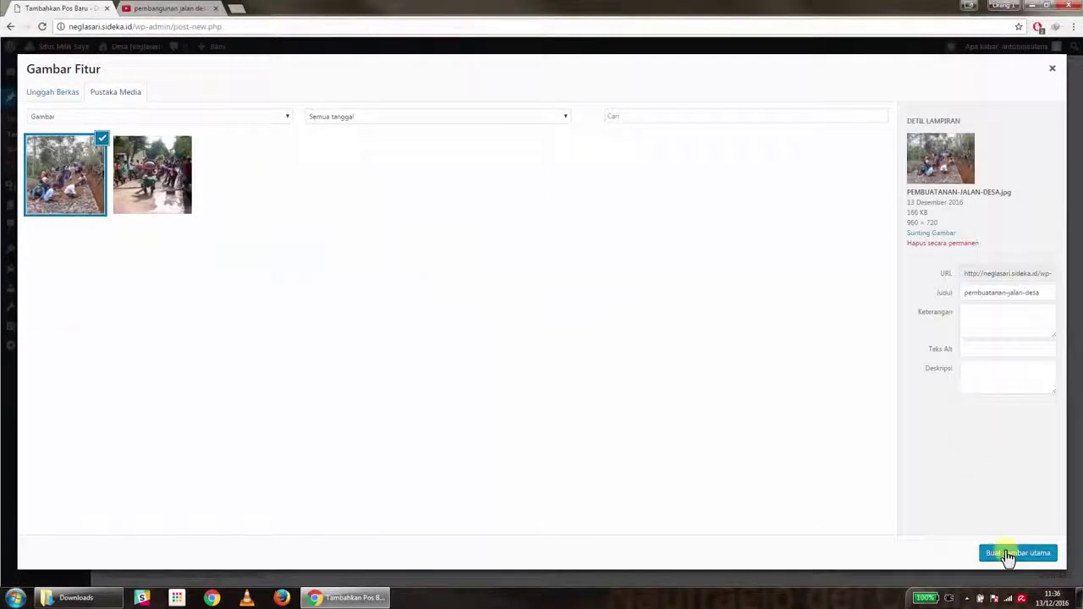
Set the uploaded photo as the featured image and publish the post with Terbitkan
click(1007, 554)
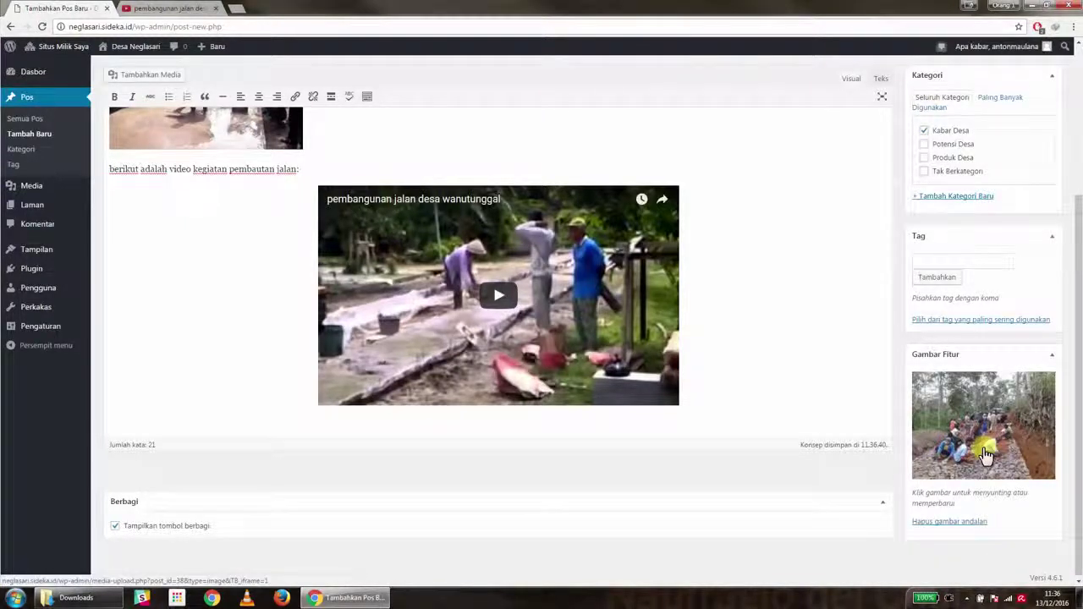
scroll(984, 455, up, 3)
click(1032, 256)
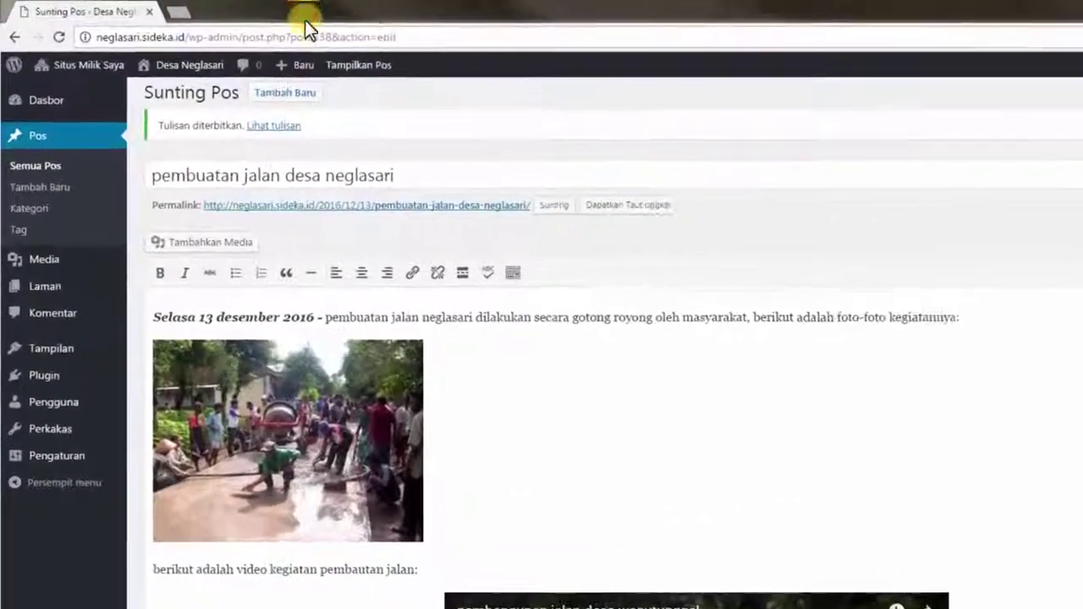
Open the published post in a new tab and scroll through it
right_click(272, 131)
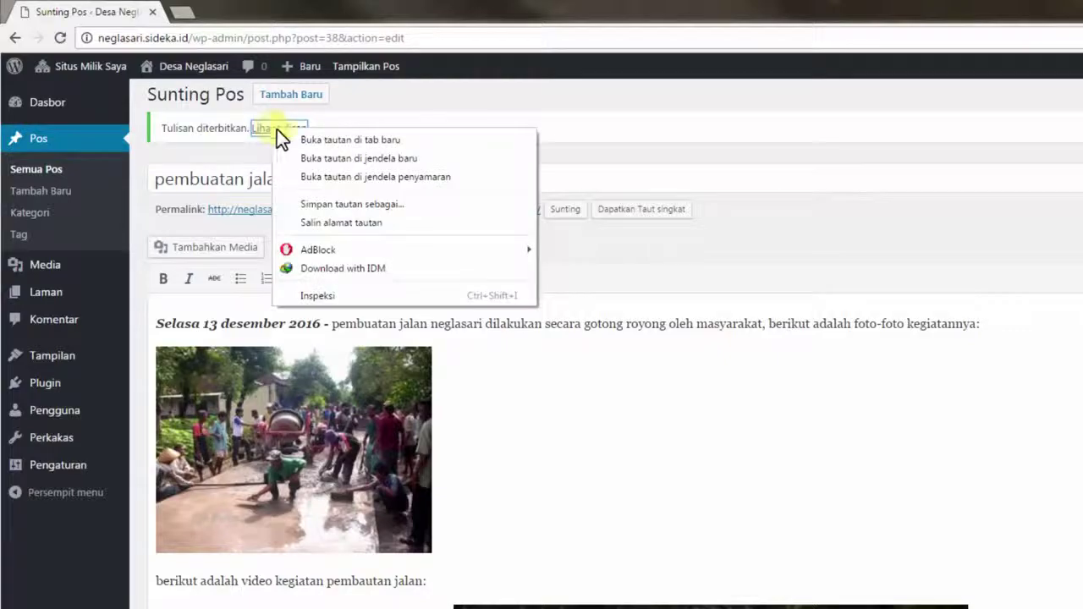
click(290, 138)
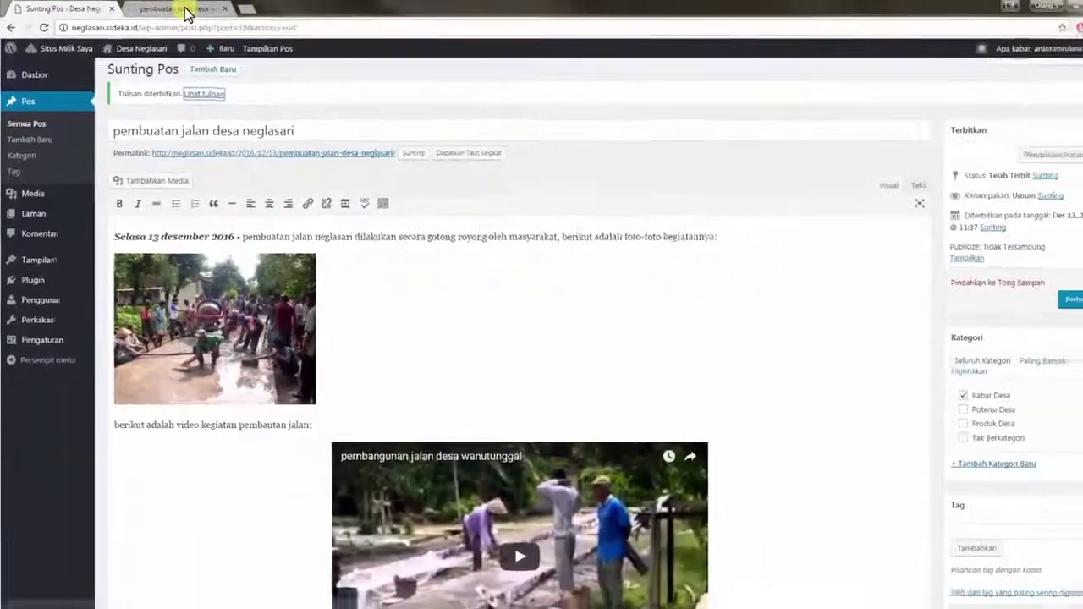
click(251, 13)
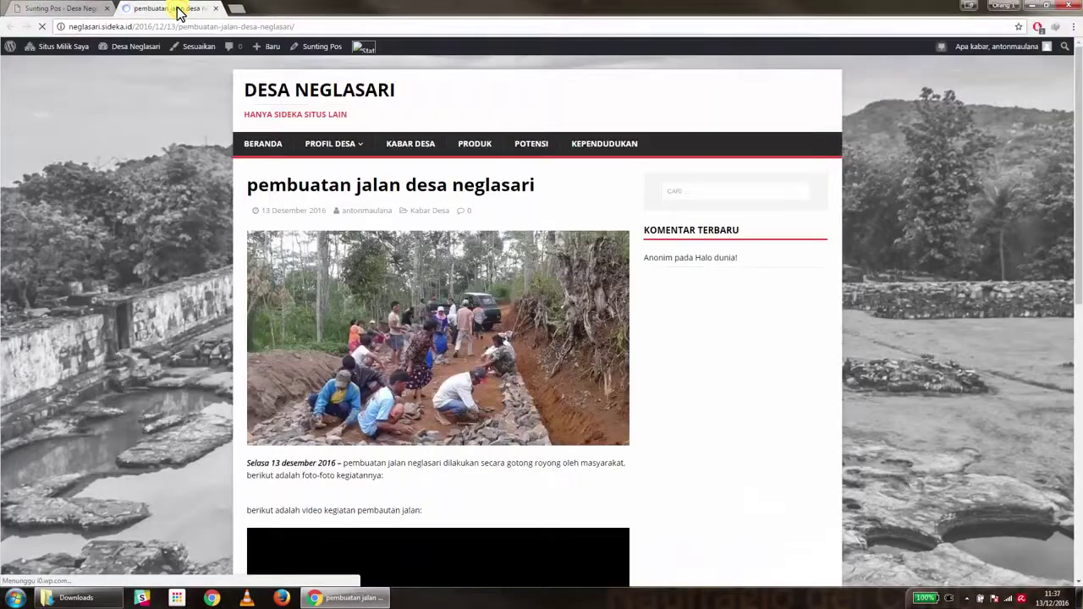
scroll(334, 217, down, 4)
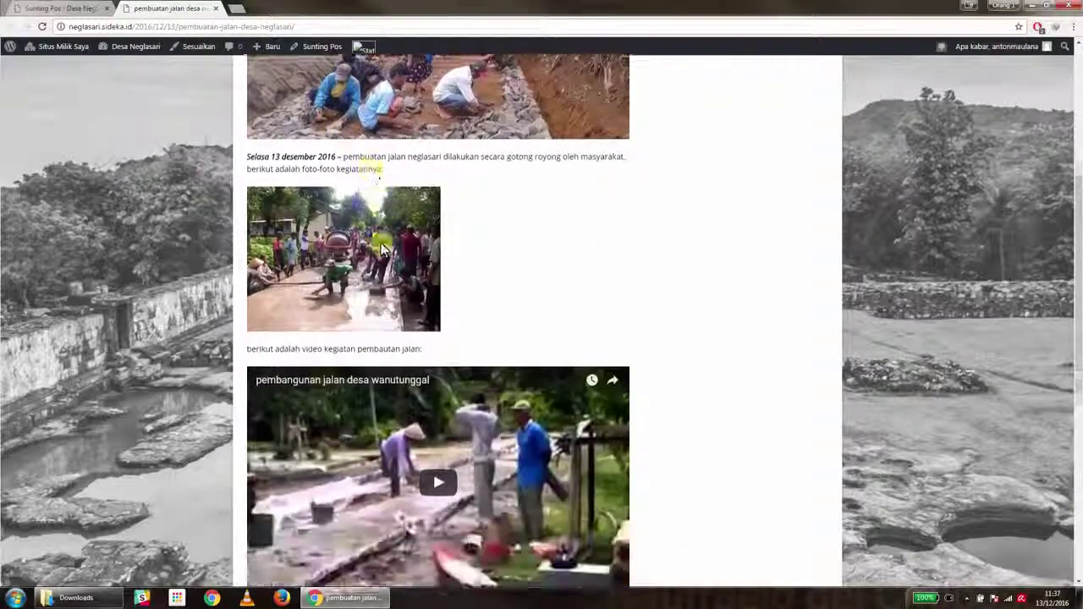
scroll(383, 248, down, 1)
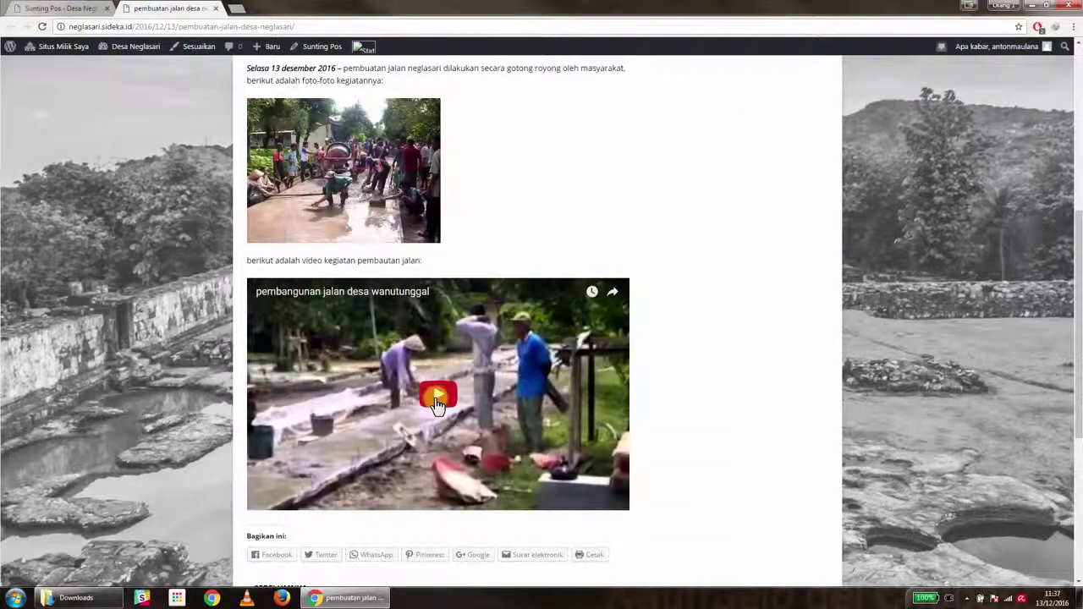
scroll(435, 403, up, 5)
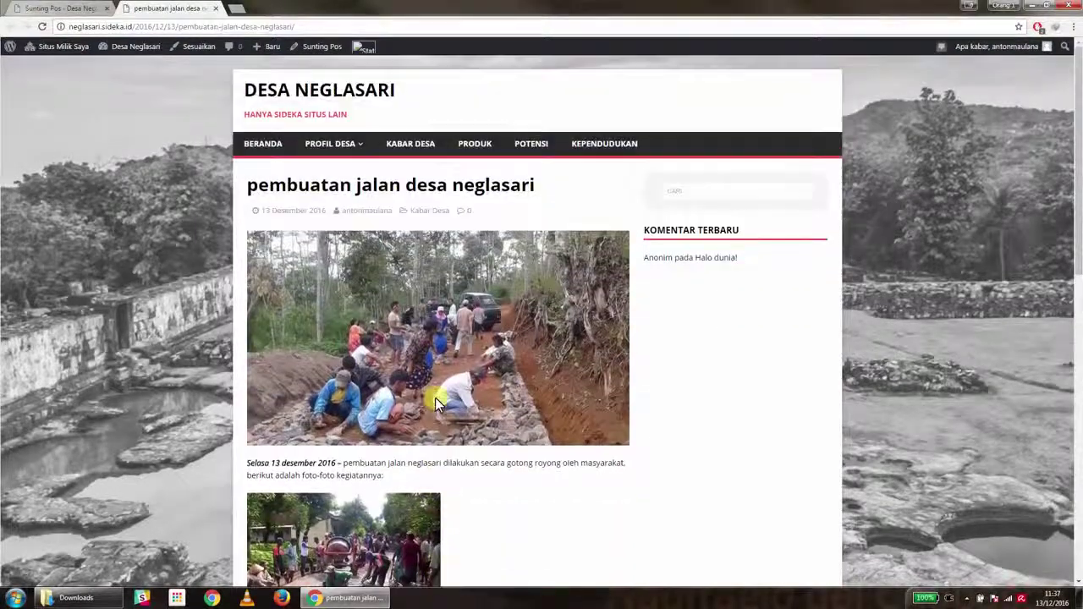
Find the post on the Kabar Desa category page, then return to the Semua Pos list
click(415, 144)
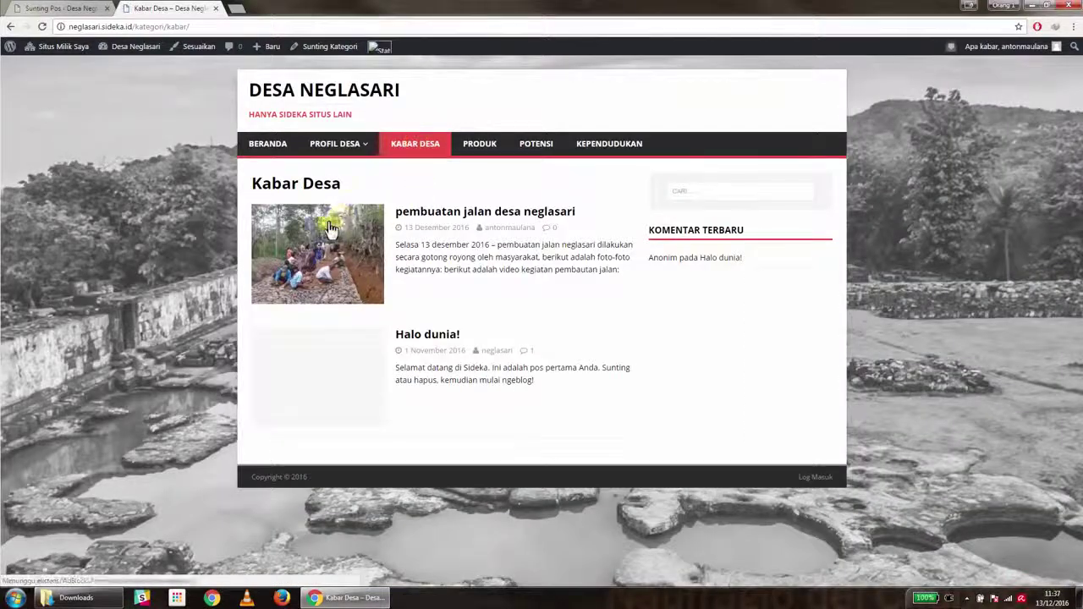
click(433, 213)
scroll(449, 225, down, 2)
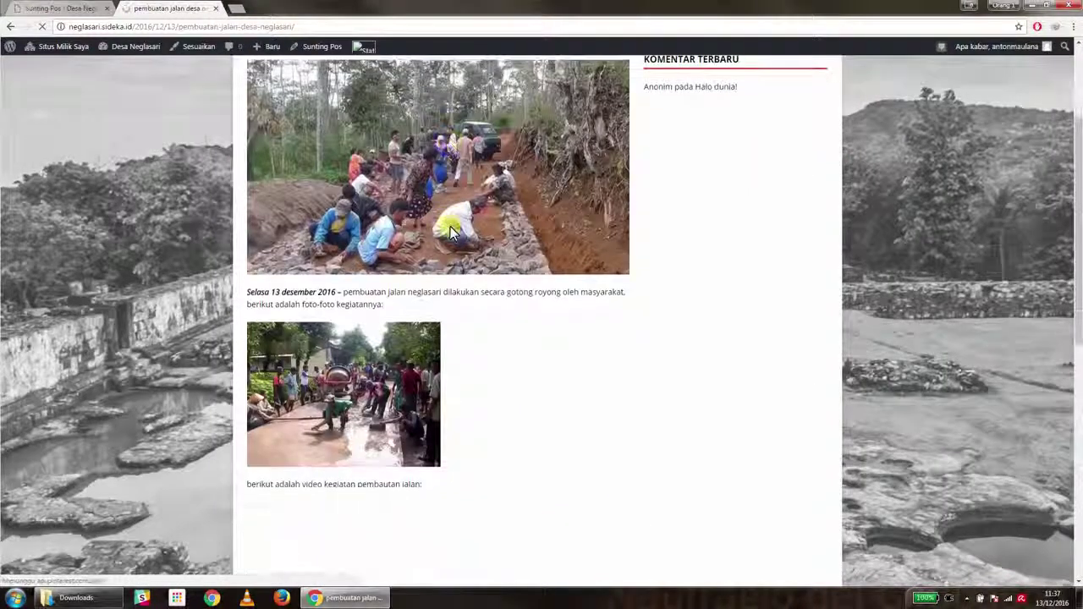
scroll(450, 230, down, 5)
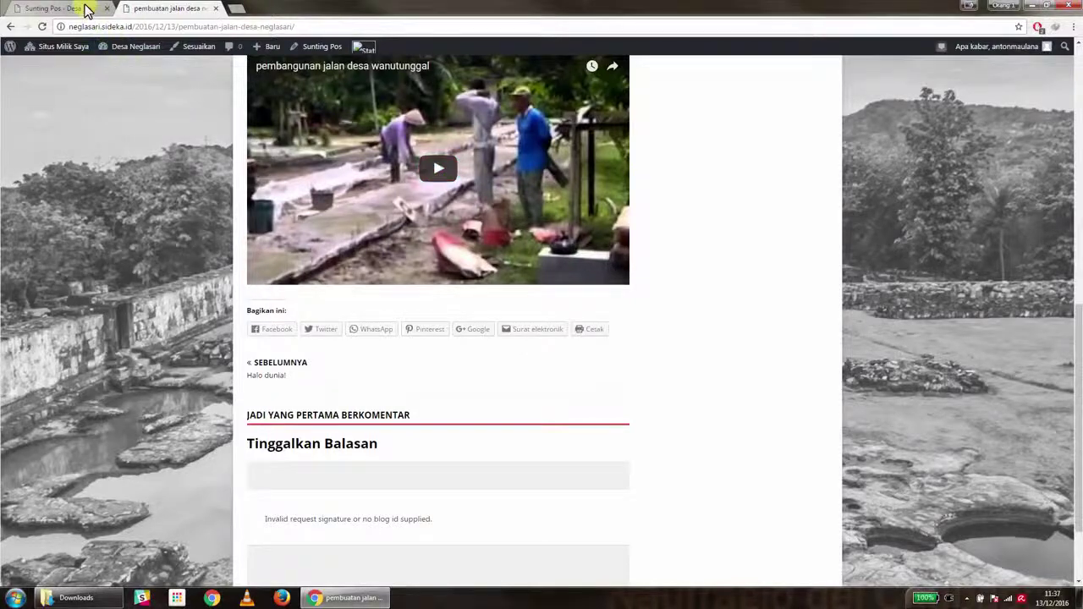
click(80, 8)
click(40, 118)
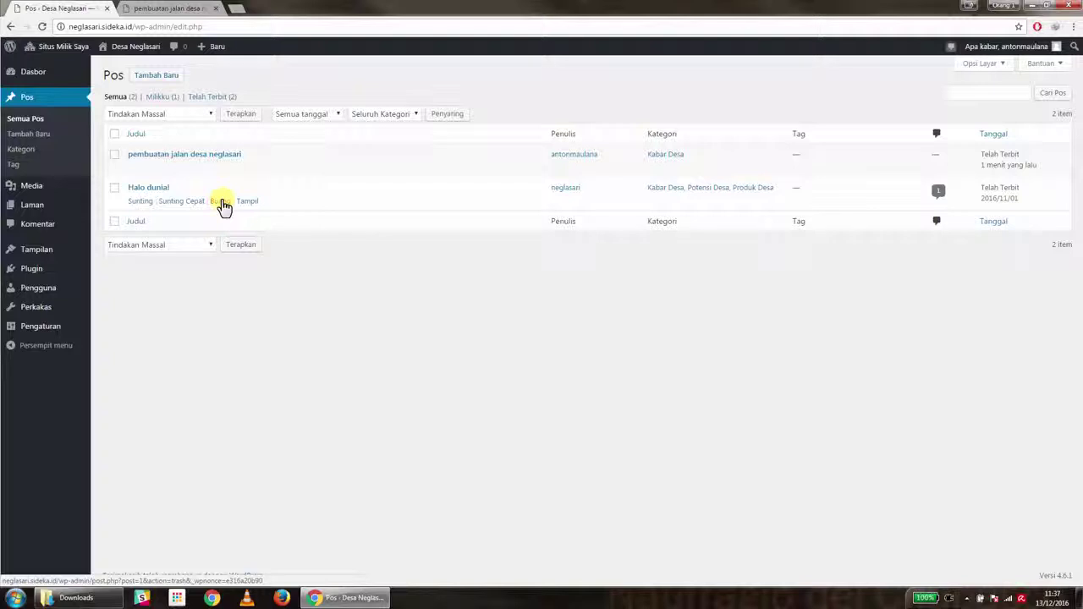
click(115, 156)
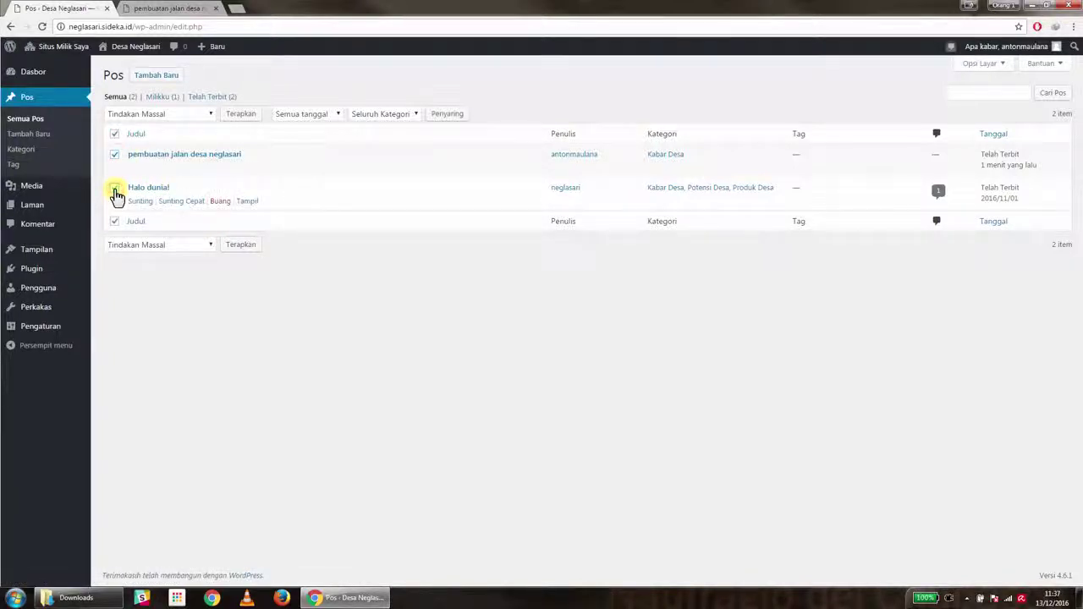
click(115, 134)
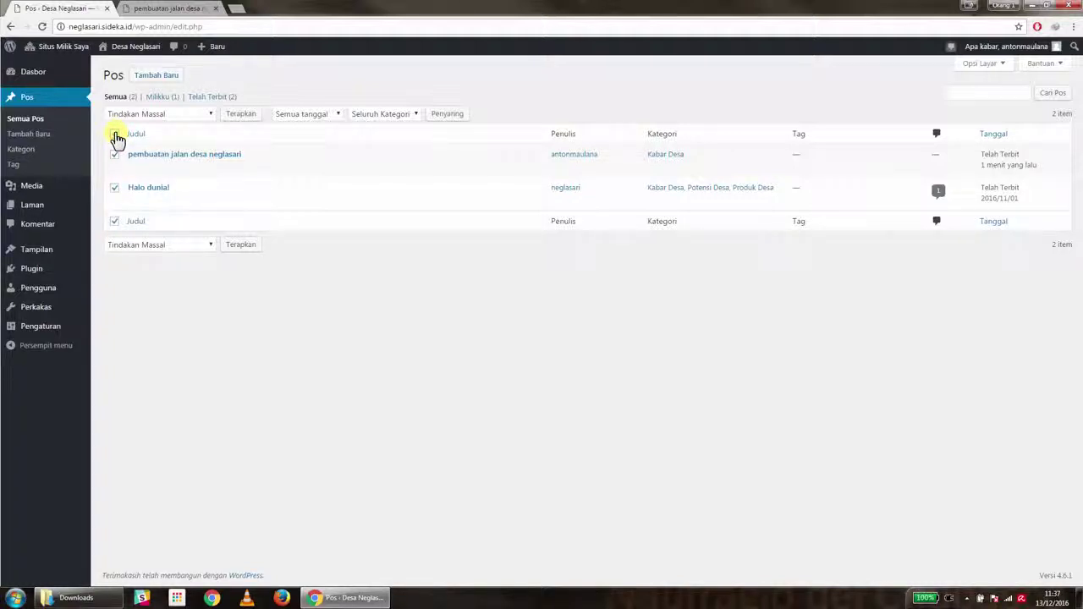
click(163, 113)
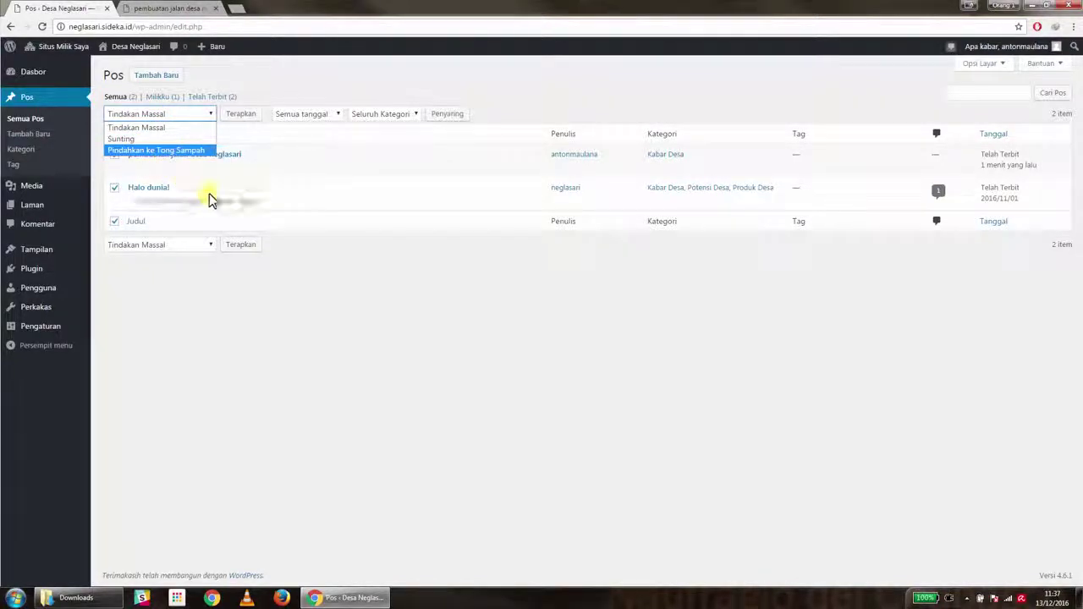
click(296, 152)
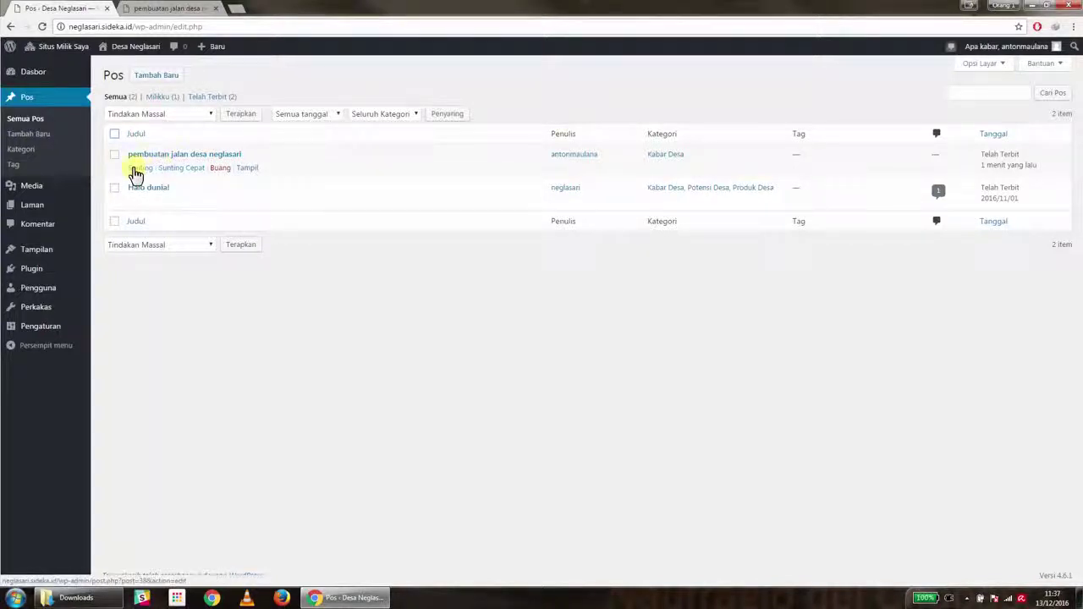
Open the post for editing and capitalise the title's first word to 'Pembuatan'
click(138, 168)
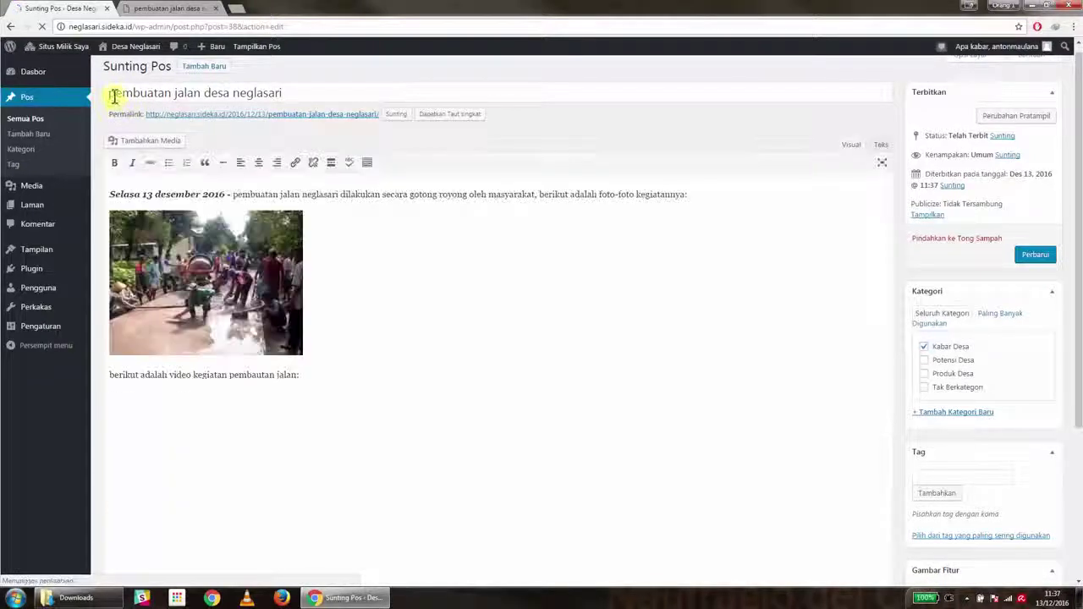
click(110, 94)
click(134, 92)
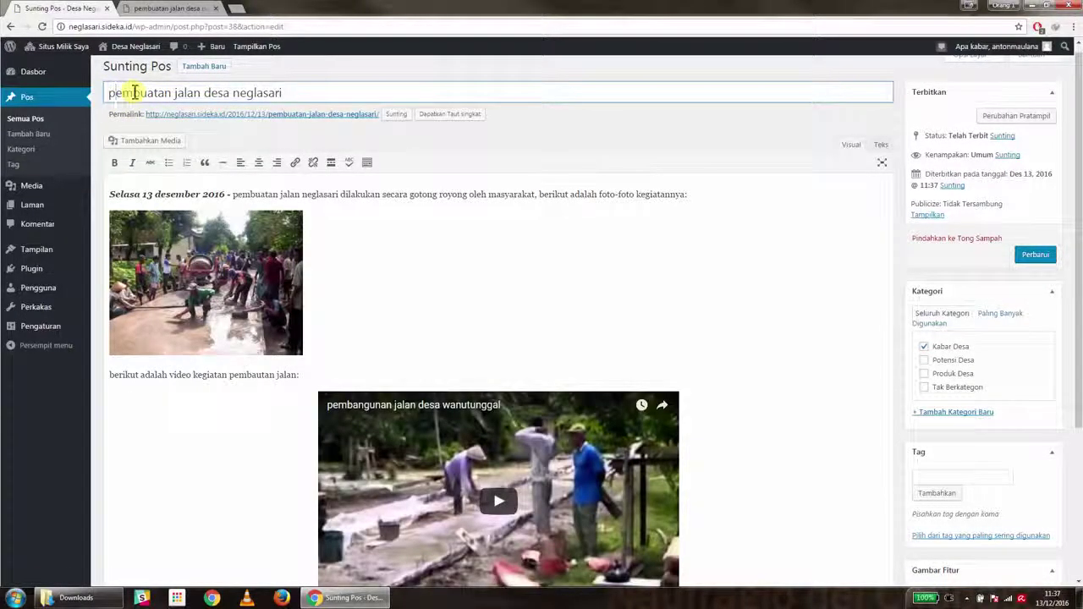
text(Pem)
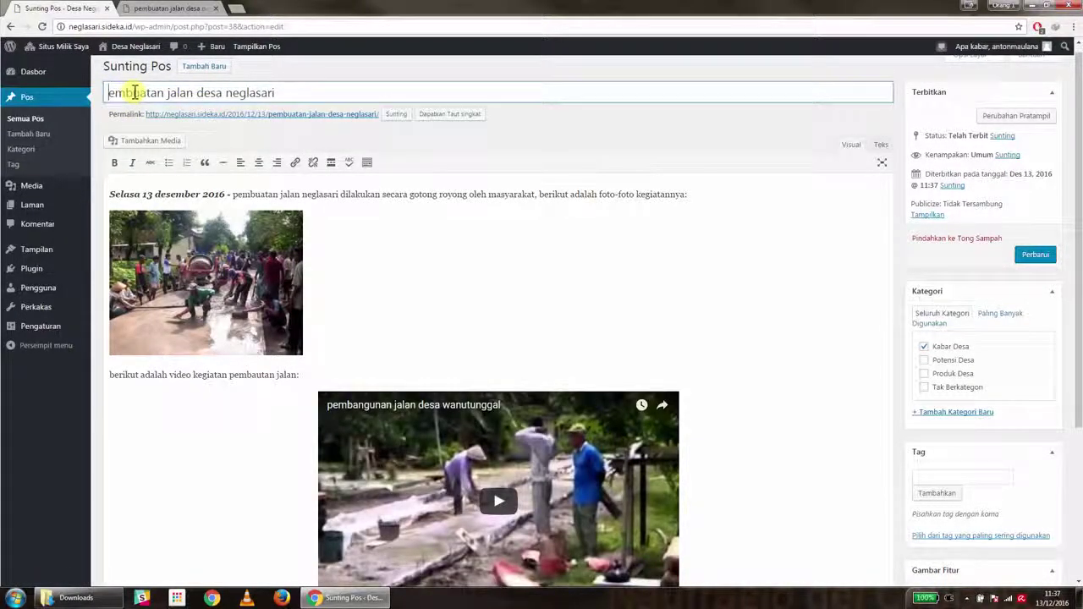
key(Delete)
key(BackSpace)
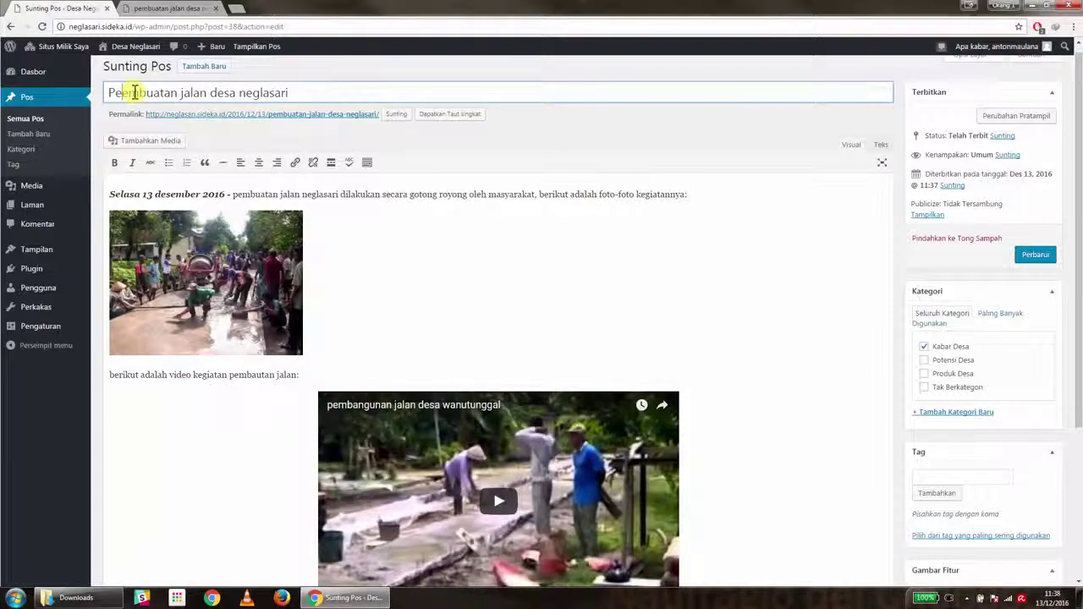
key(BackSpace)
Change 'jalan' to 'Jalan' in the post title
click(182, 94)
key(BackSpace)
text(a)
key(BackSpace)
text(J)
Save the corrected title with Perbarui
click(1035, 255)
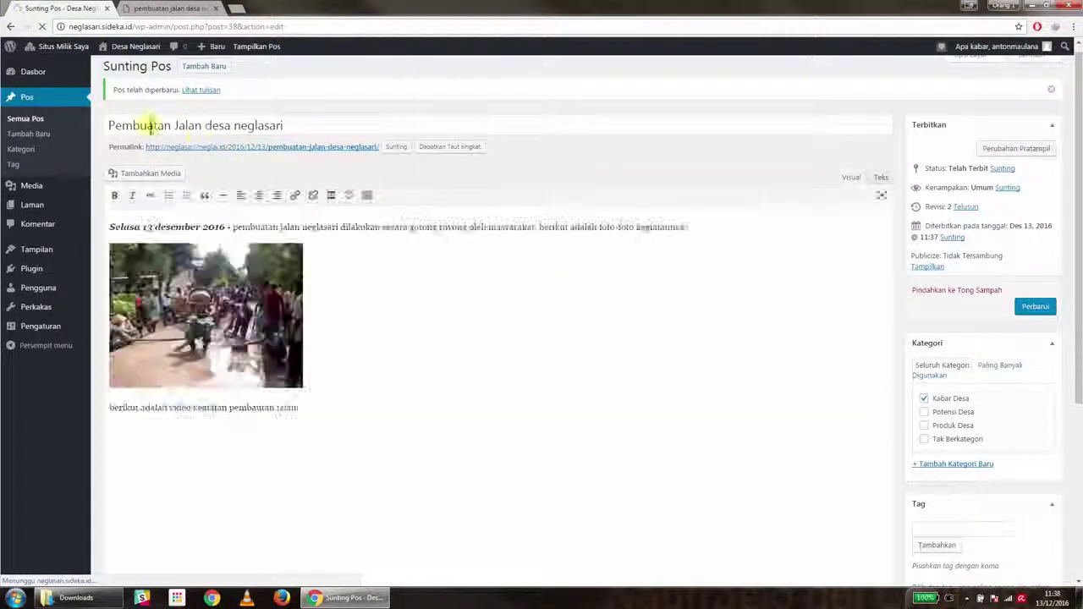
drag(106, 93, 194, 100)
click(244, 91)
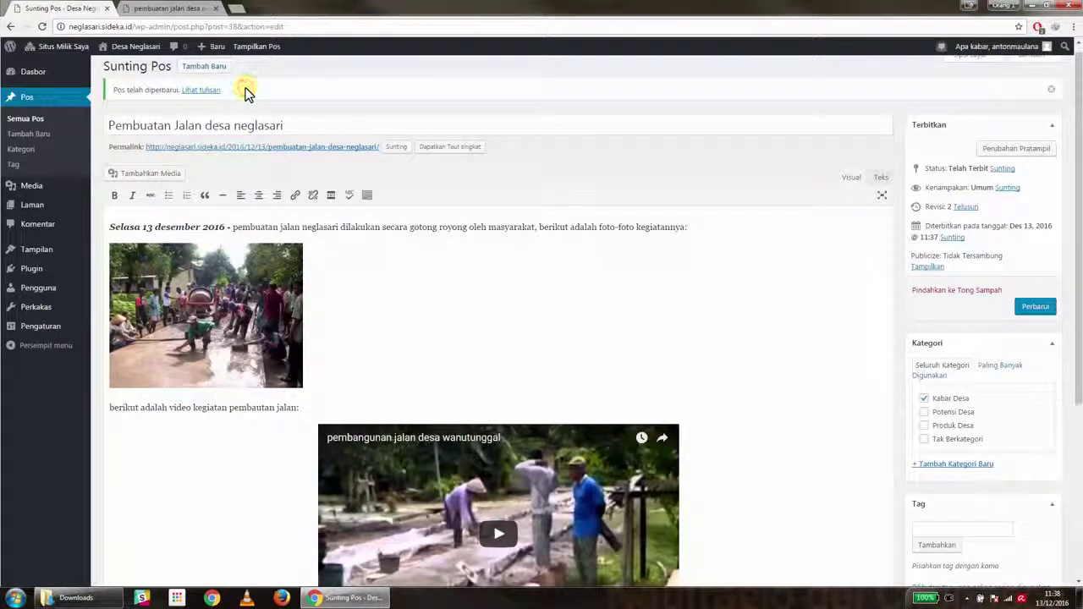